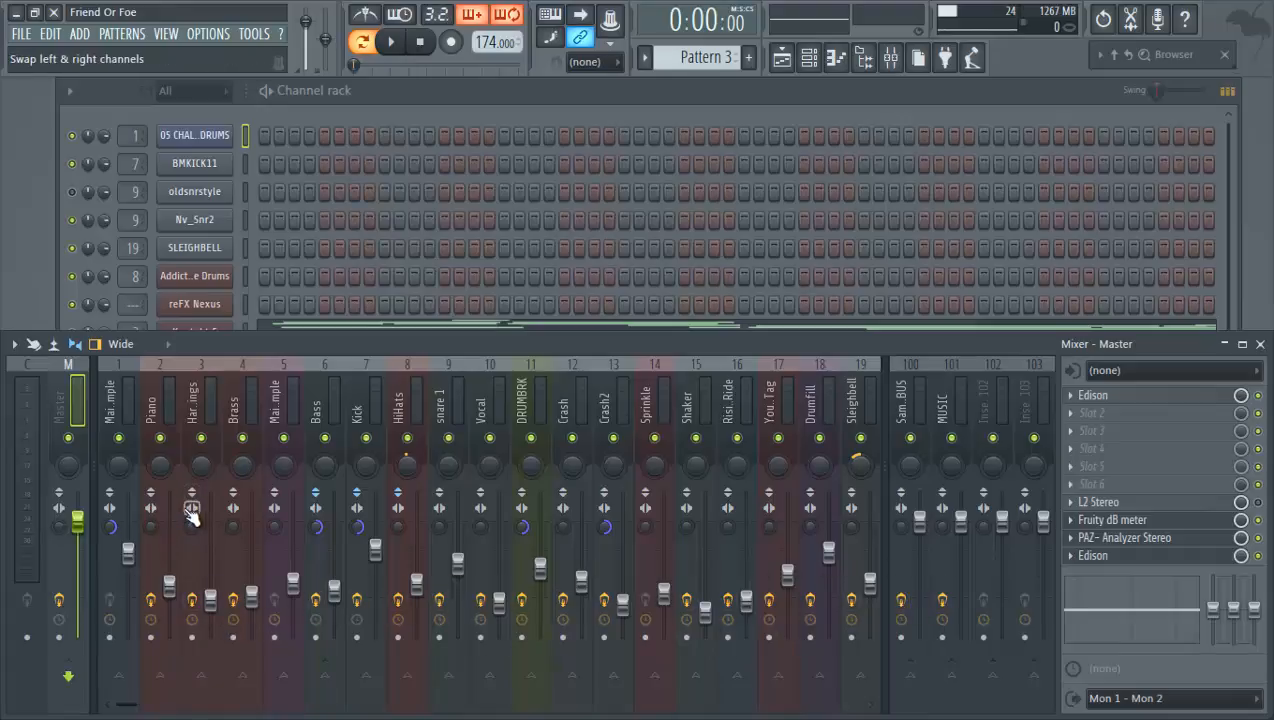
- Inspect the effects and MUSIC bus routing of the Piano, Harp Strings and Brass tracks, briefly muting and unmuting Brass
{"action": "left_click", "coordinate": [163, 398]}
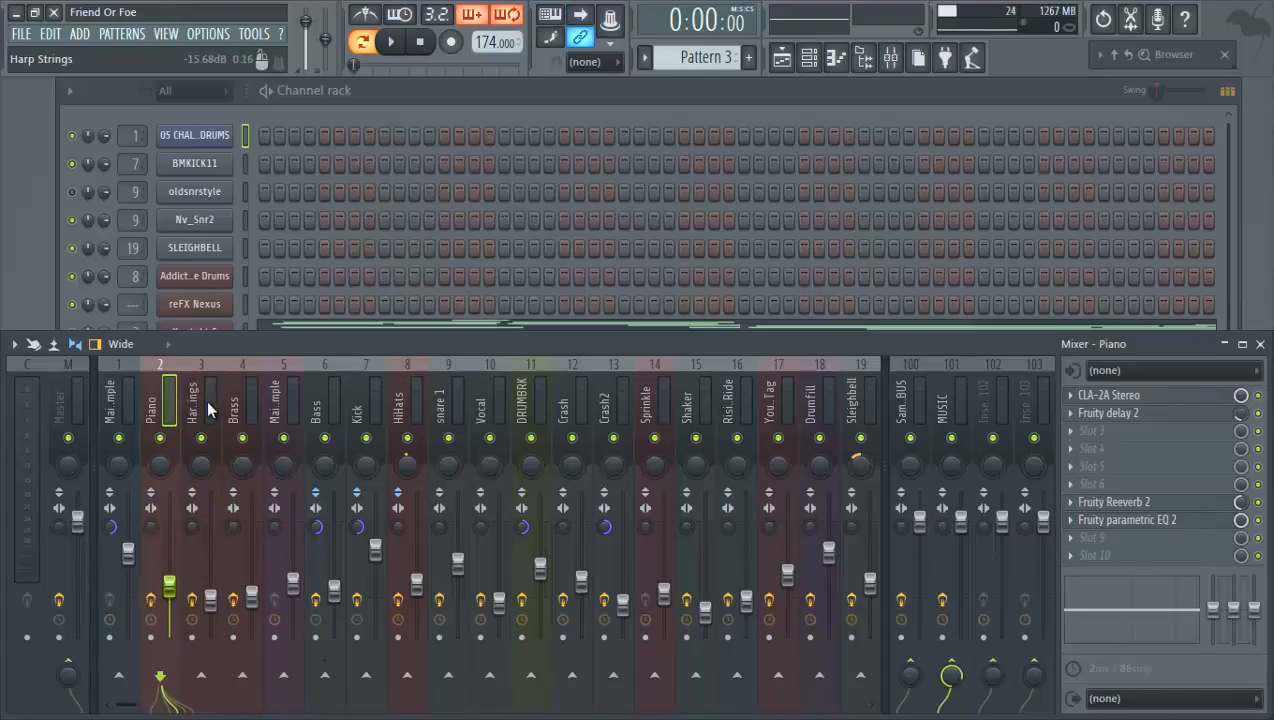
{"action": "left_click", "coordinate": [943, 406]}
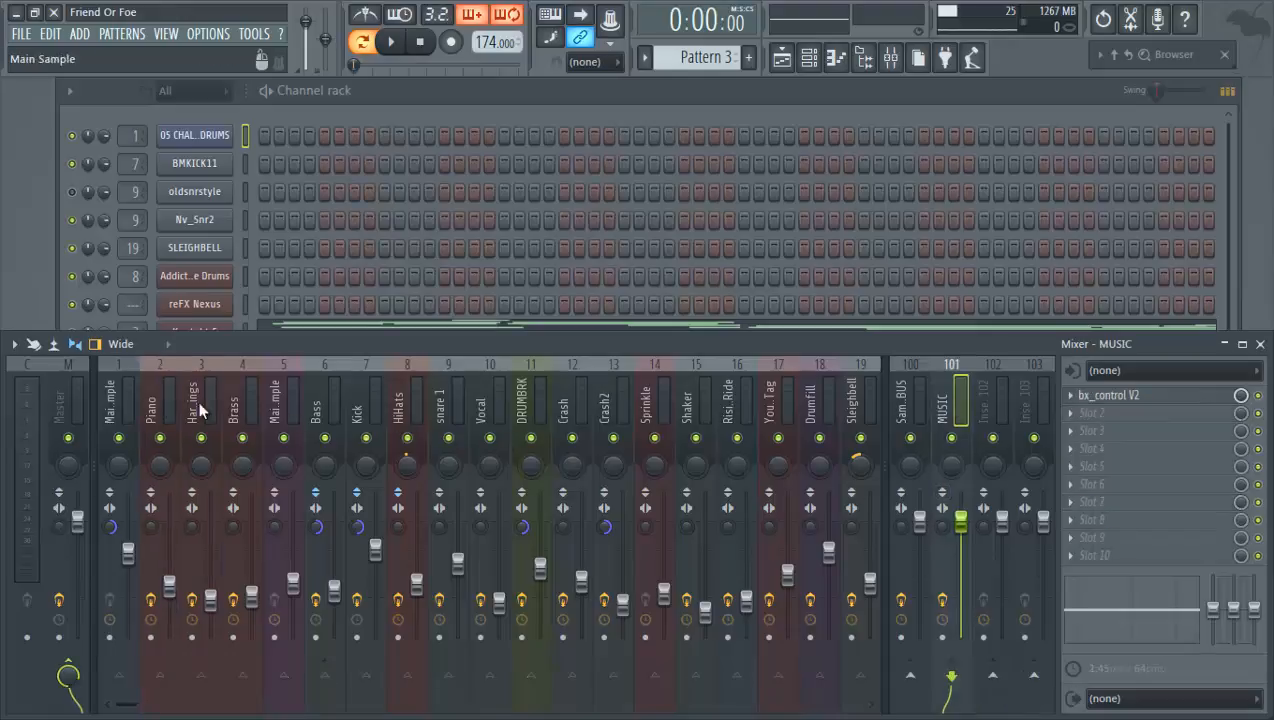
{"action": "left_click", "coordinate": [162, 400]}
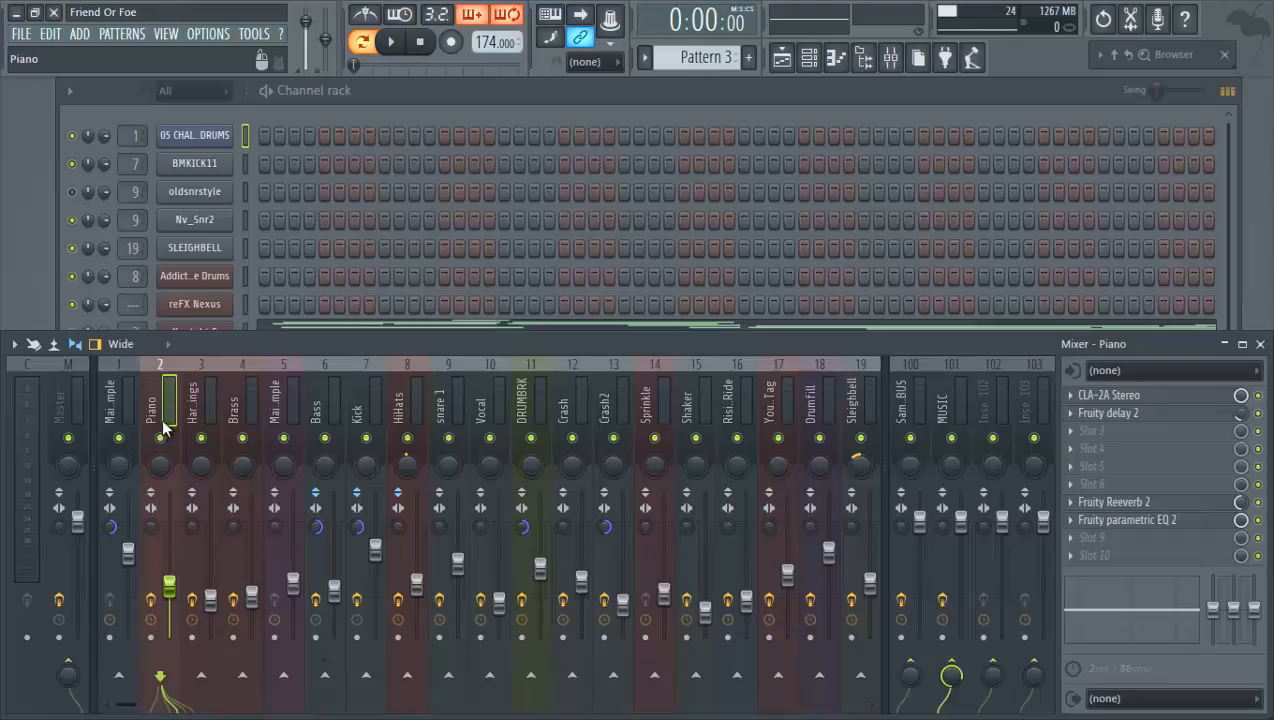
{"action": "left_click", "coordinate": [947, 416]}
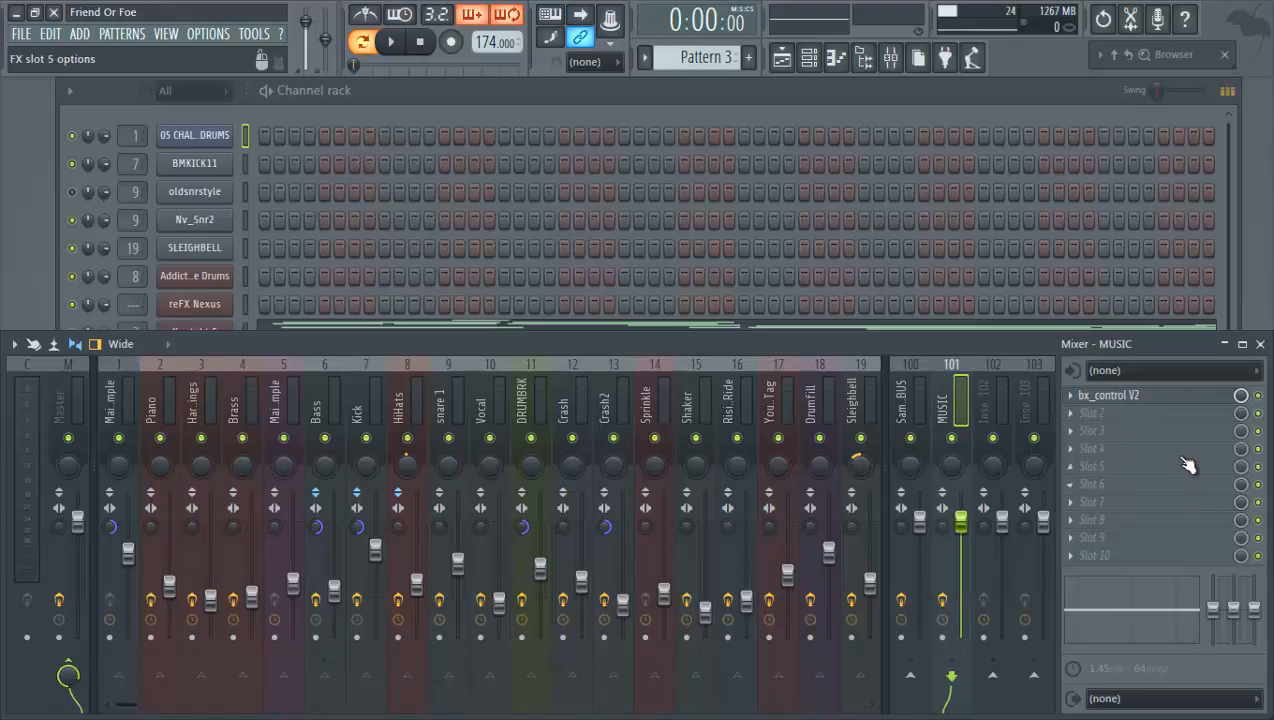
{"action": "left_click", "coordinate": [193, 410]}
{"action": "left_click", "coordinate": [162, 405]}
{"action": "left_click", "coordinate": [190, 403]}
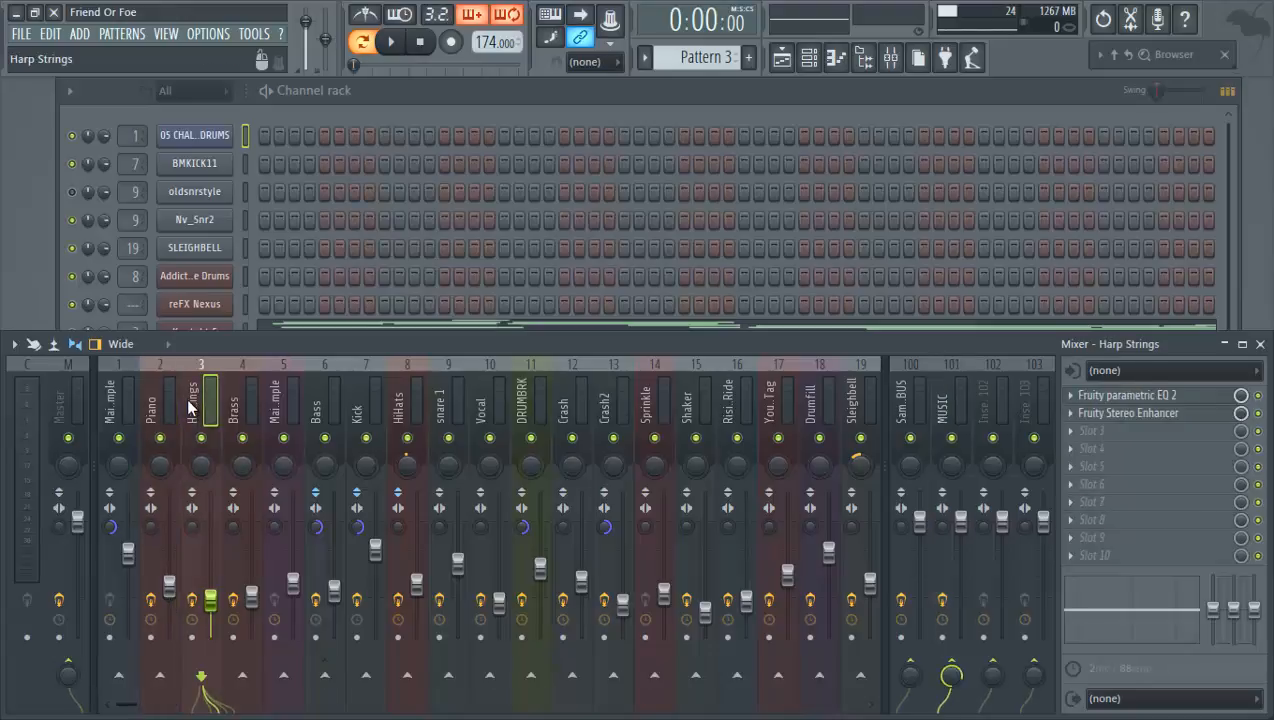
{"action": "left_click", "coordinate": [242, 437]}
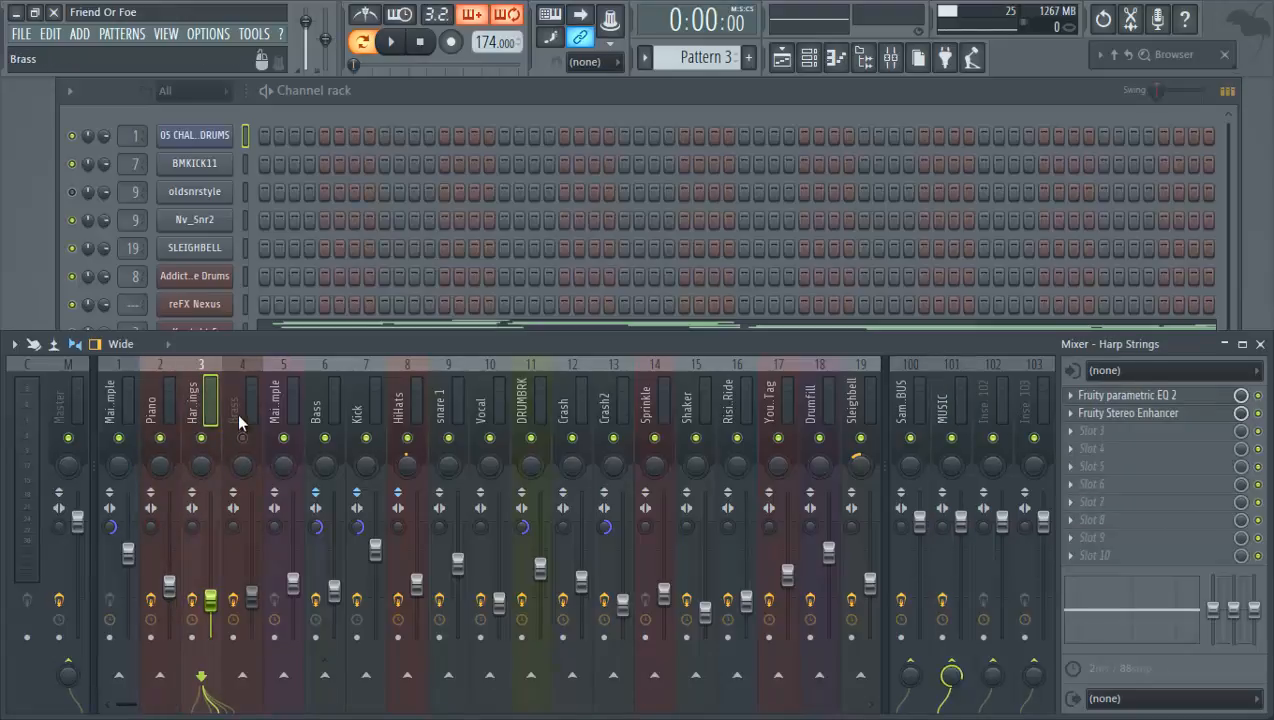
{"action": "left_click", "coordinate": [242, 437]}
{"action": "left_click", "coordinate": [237, 412]}
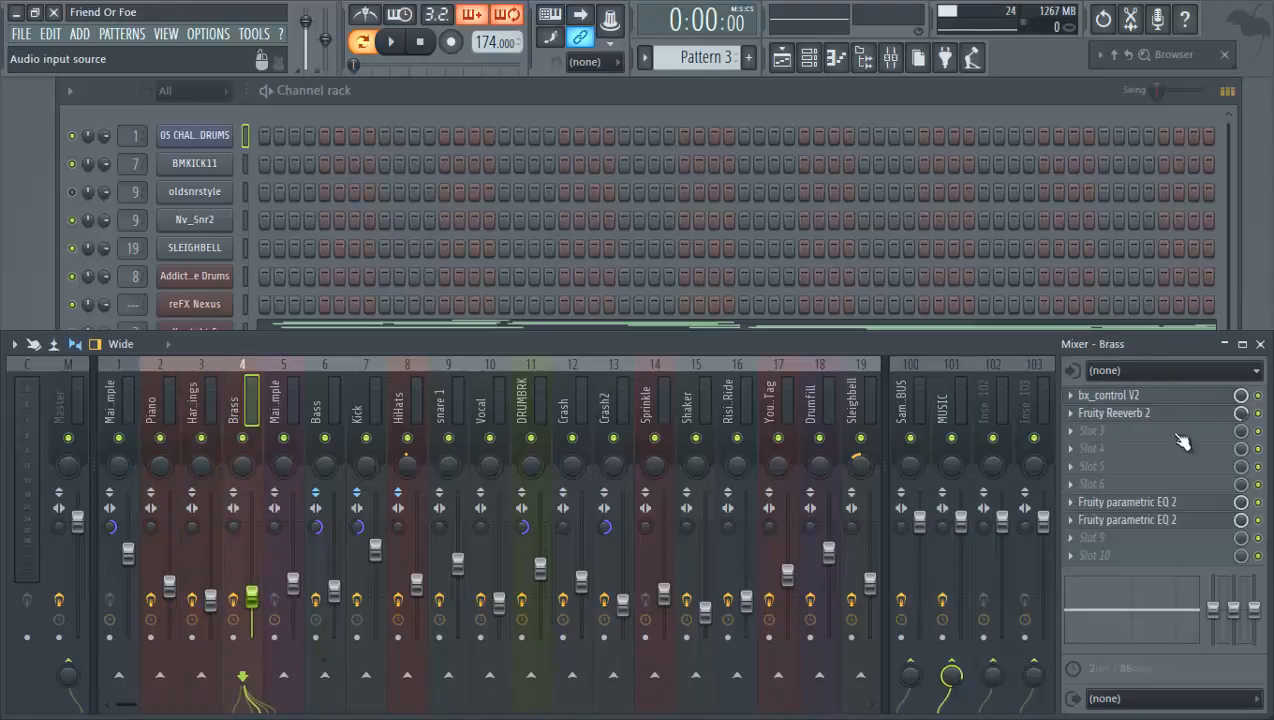
- Inspect the Main Sample track's routing and the effects chain on the SampleBUS
{"action": "left_click", "coordinate": [277, 400]}
{"action": "left_click", "coordinate": [110, 416]}
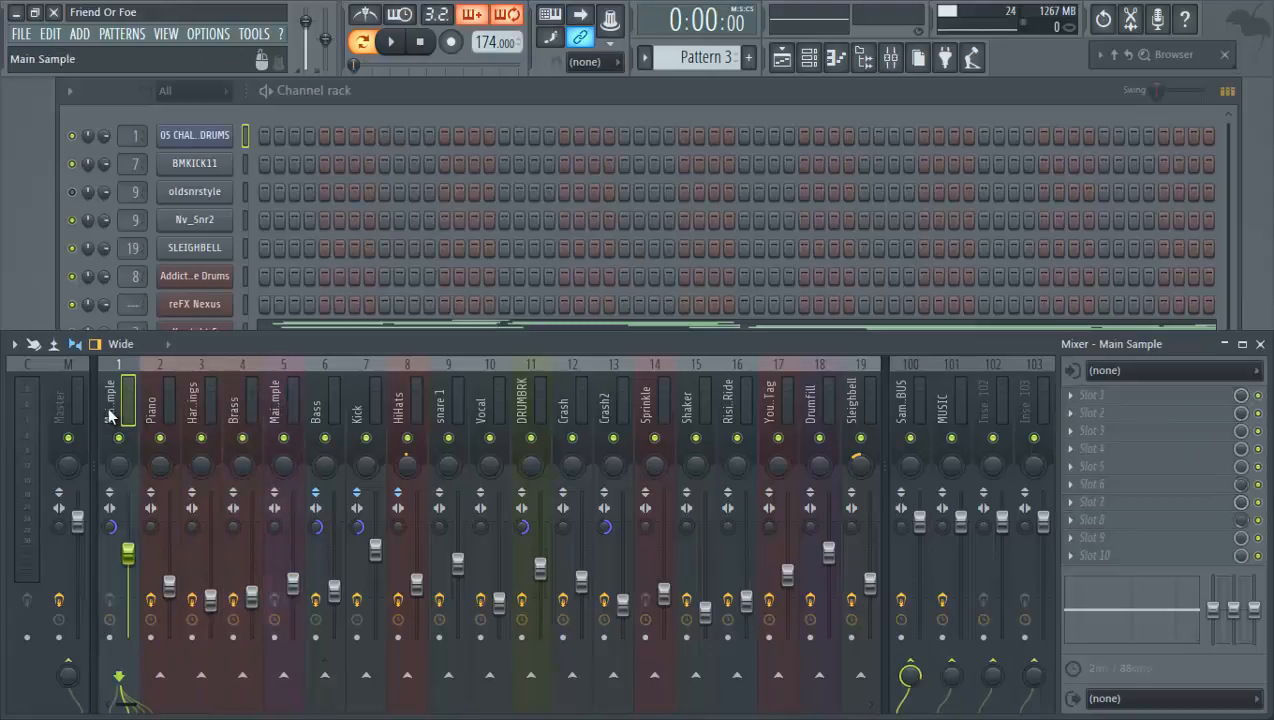
{"action": "left_click", "coordinate": [905, 398]}
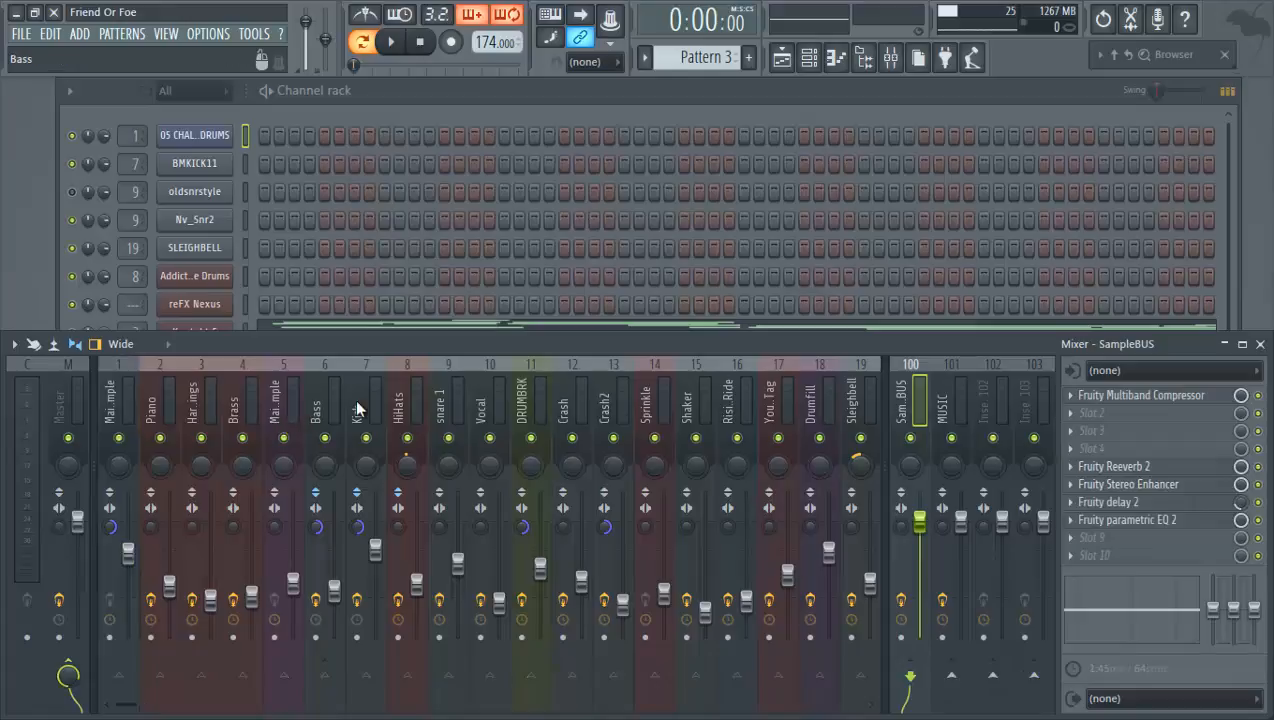
- Survey the remaining mixer tracks and check the routing of Main Sample, Brass, Kick, Sprinkle and HiHats, finishing on the Master track
{"action": "scroll", "coordinate": [441, 412], "scroll_direction": "down", "scroll_amount": 6}
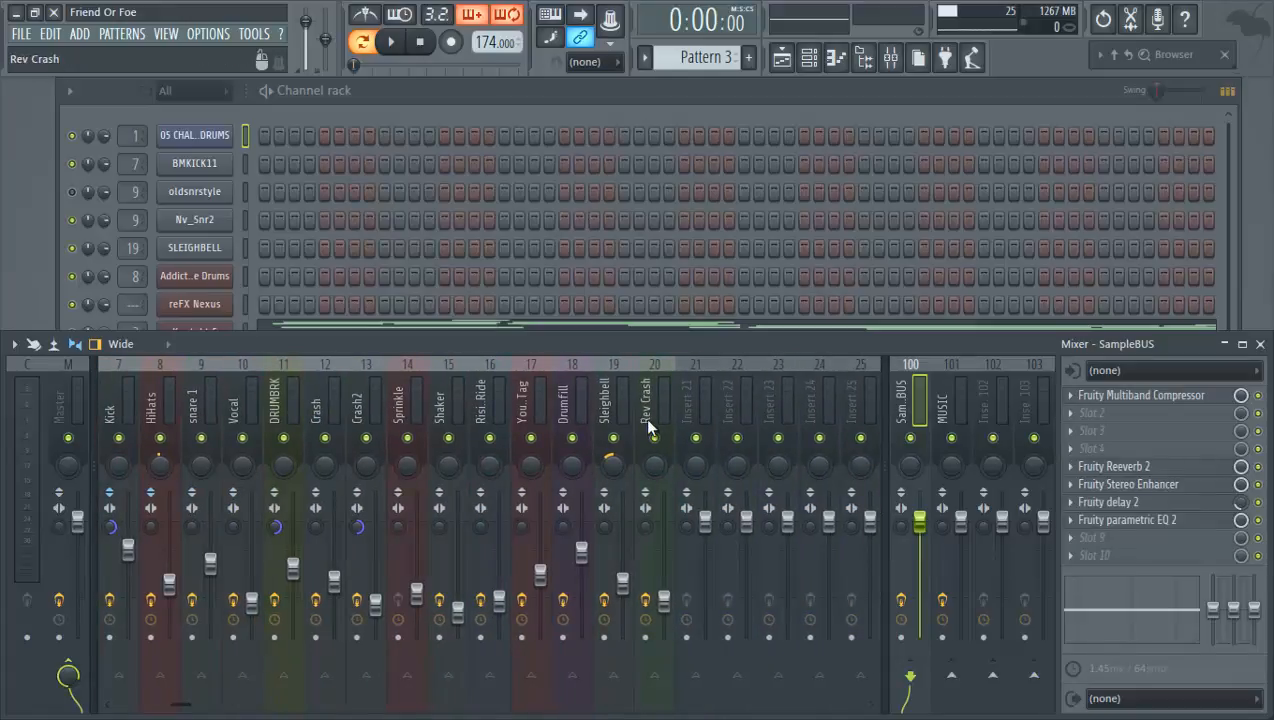
{"action": "scroll", "coordinate": [380, 411], "scroll_direction": "up", "scroll_amount": 6}
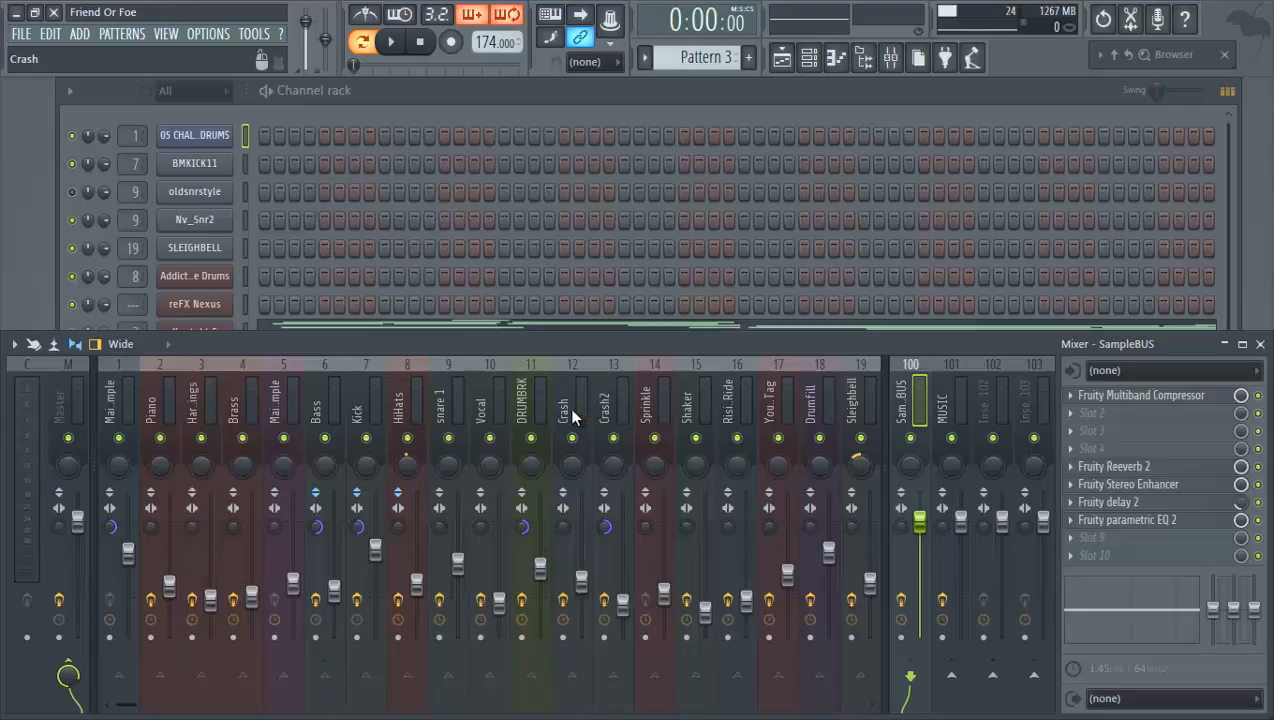
{"action": "left_click", "coordinate": [119, 405]}
{"action": "left_click", "coordinate": [236, 405]}
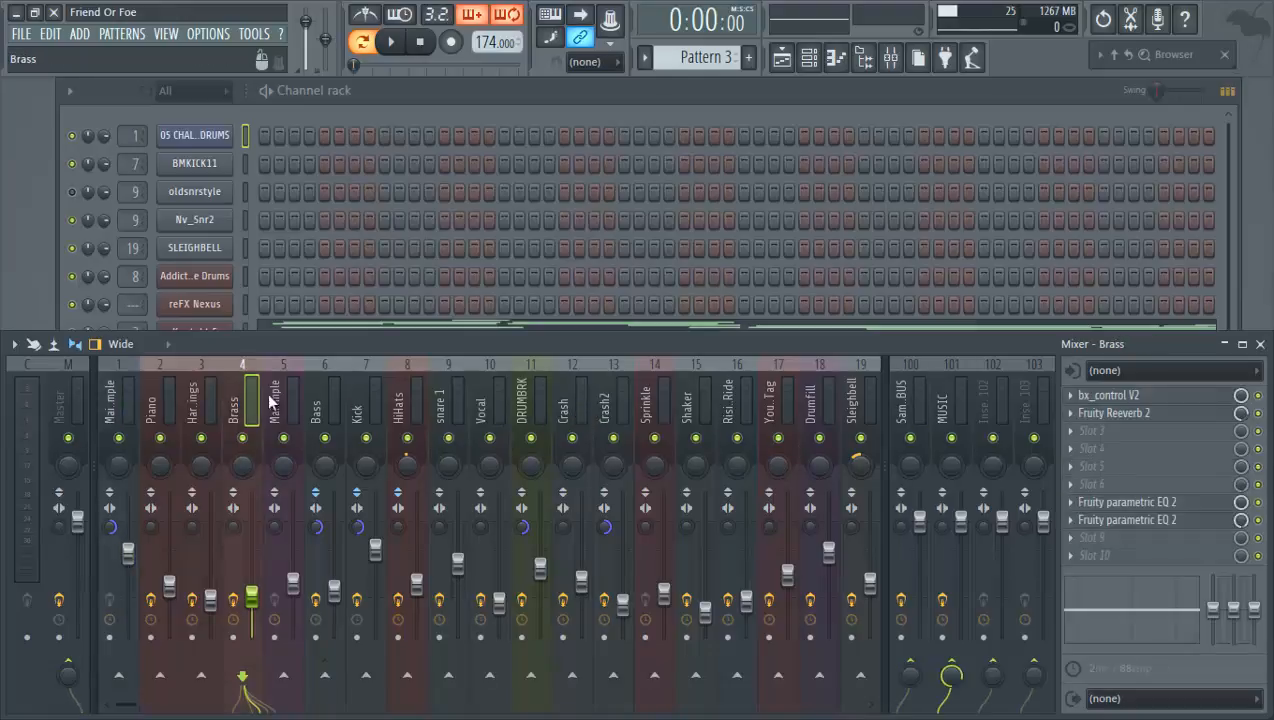
{"action": "left_click", "coordinate": [358, 405]}
{"action": "left_click", "coordinate": [652, 405]}
{"action": "left_click", "coordinate": [411, 420]}
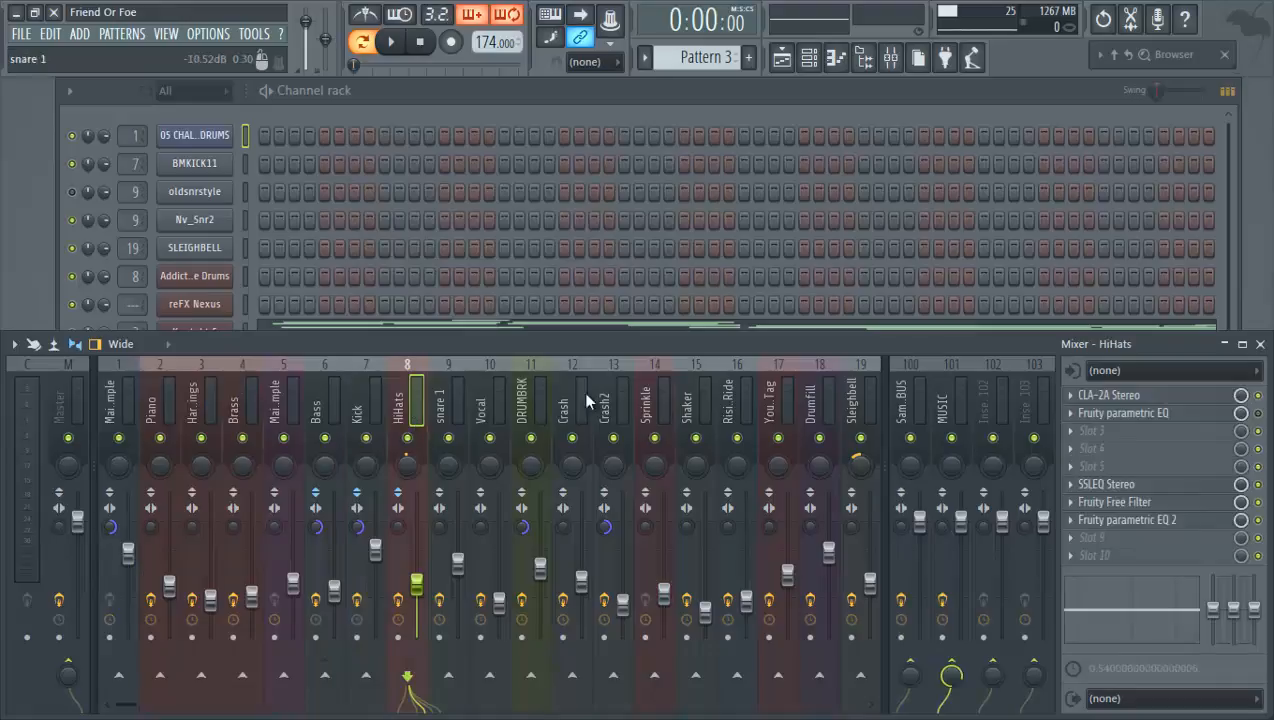
{"action": "left_click", "coordinate": [82, 407]}
{"action": "left_click", "coordinate": [110, 405]}
{"action": "left_click", "coordinate": [70, 405]}
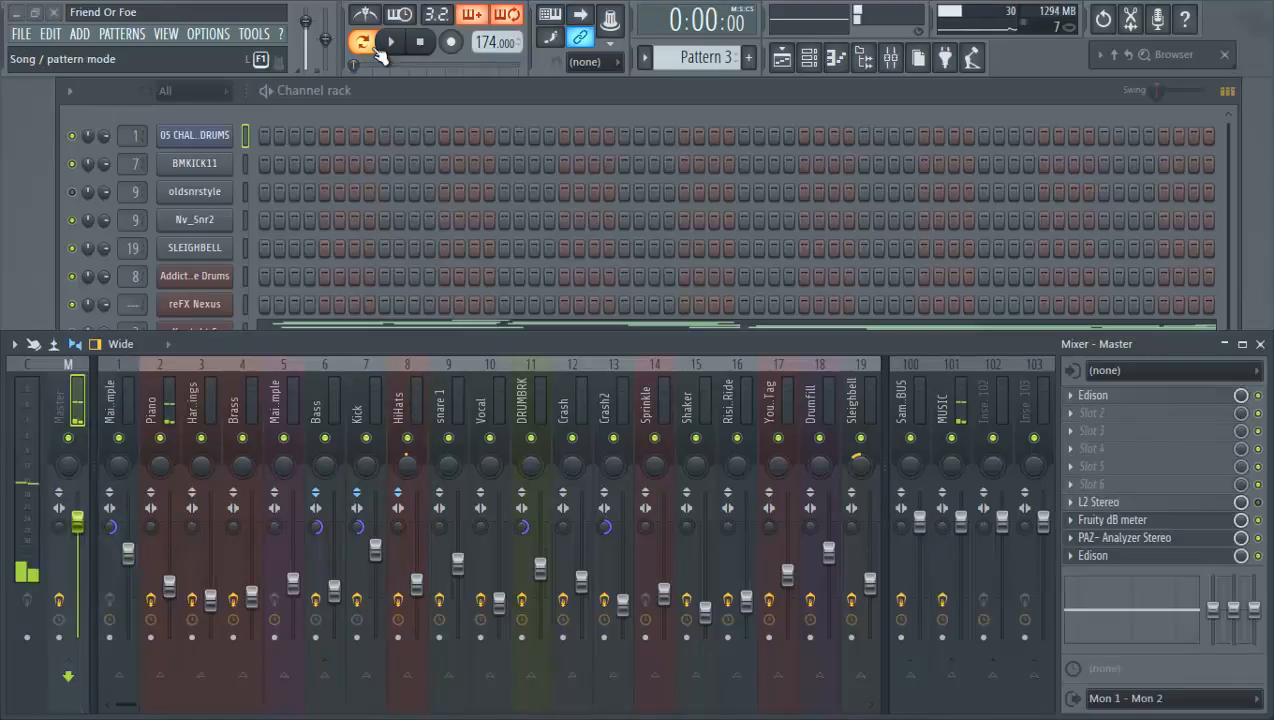
- Switch playback to song mode and play the loud section twice to monitor the Master peak level
{"action": "key", "text": "l"}
{"action": "key", "text": "space"}
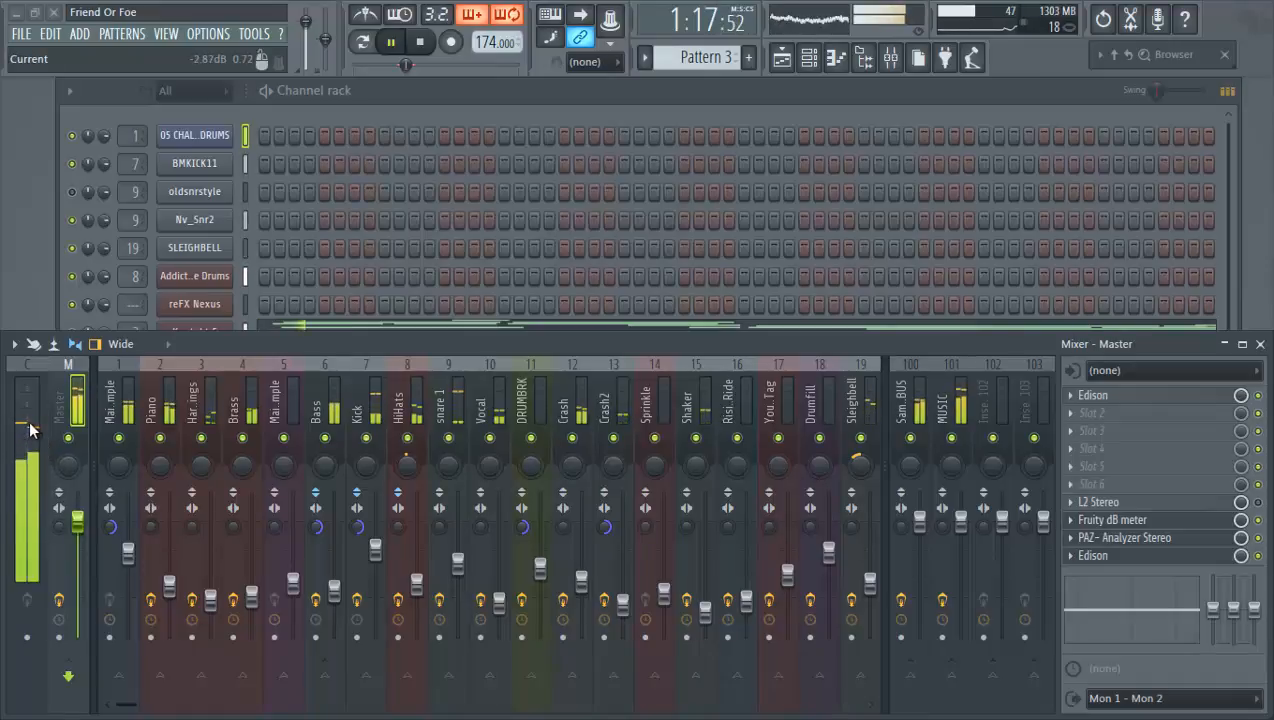
{"action": "key", "text": "space"}
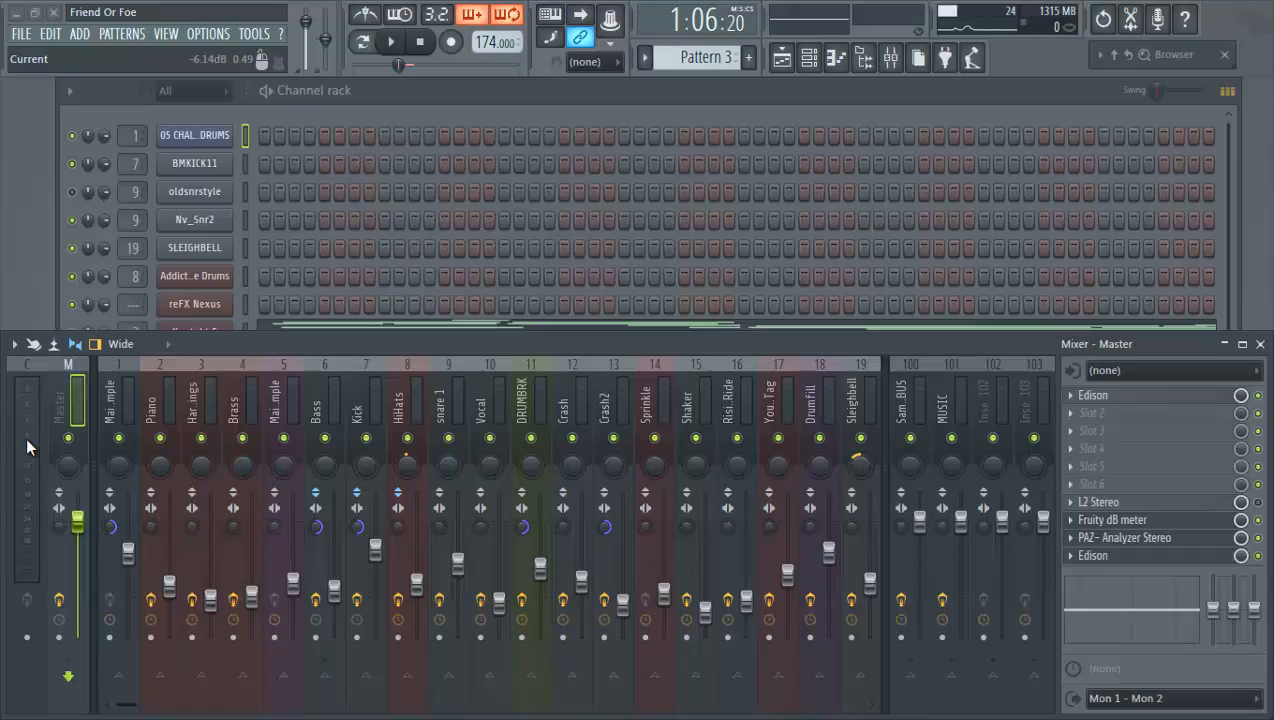
{"action": "key", "text": "space"}
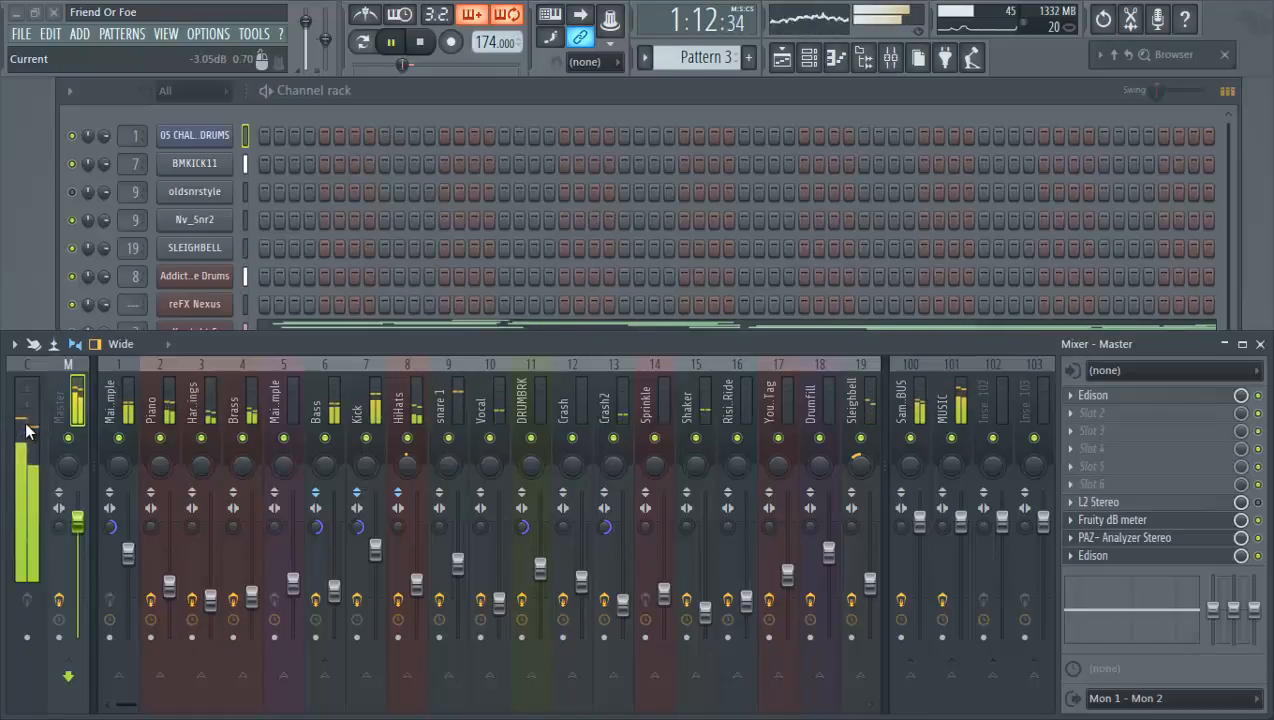
{"action": "key", "text": "space"}
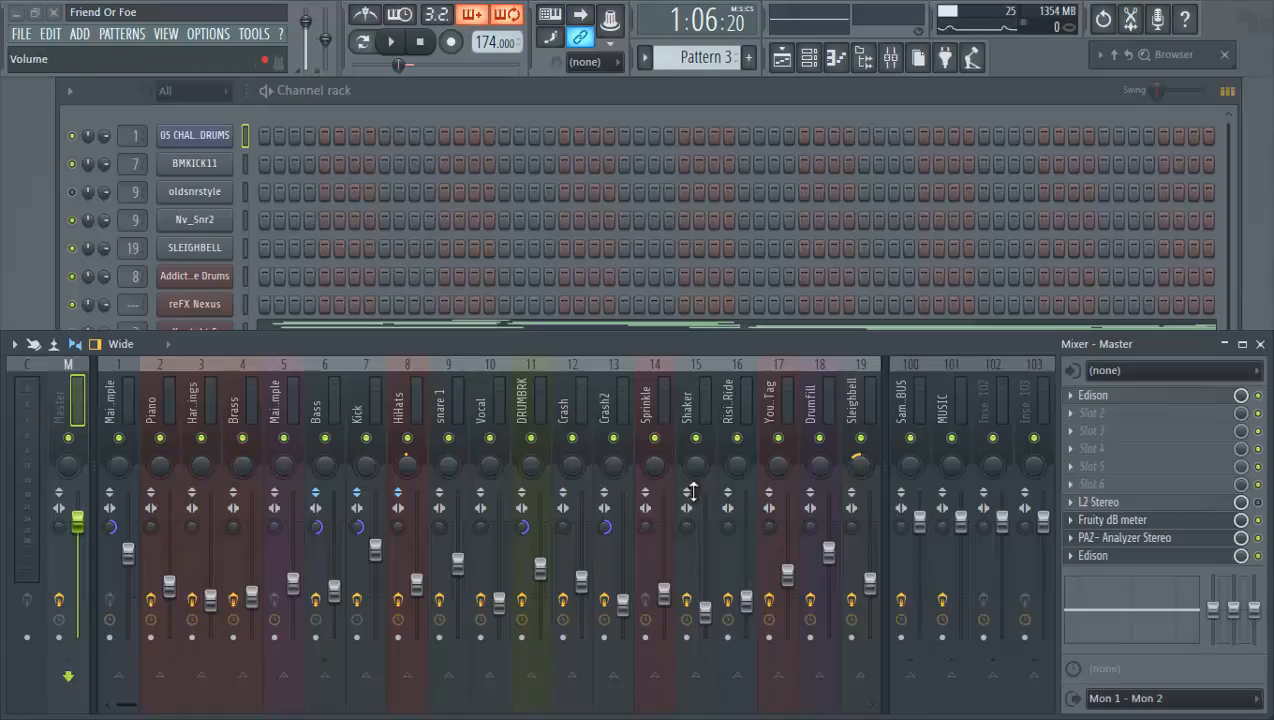
- Check the SampleBUS effects, open bx_control V2 on the MUSIC bus to examine its stereo width, and move its window clear of the mixer
{"action": "left_click", "coordinate": [912, 398]}
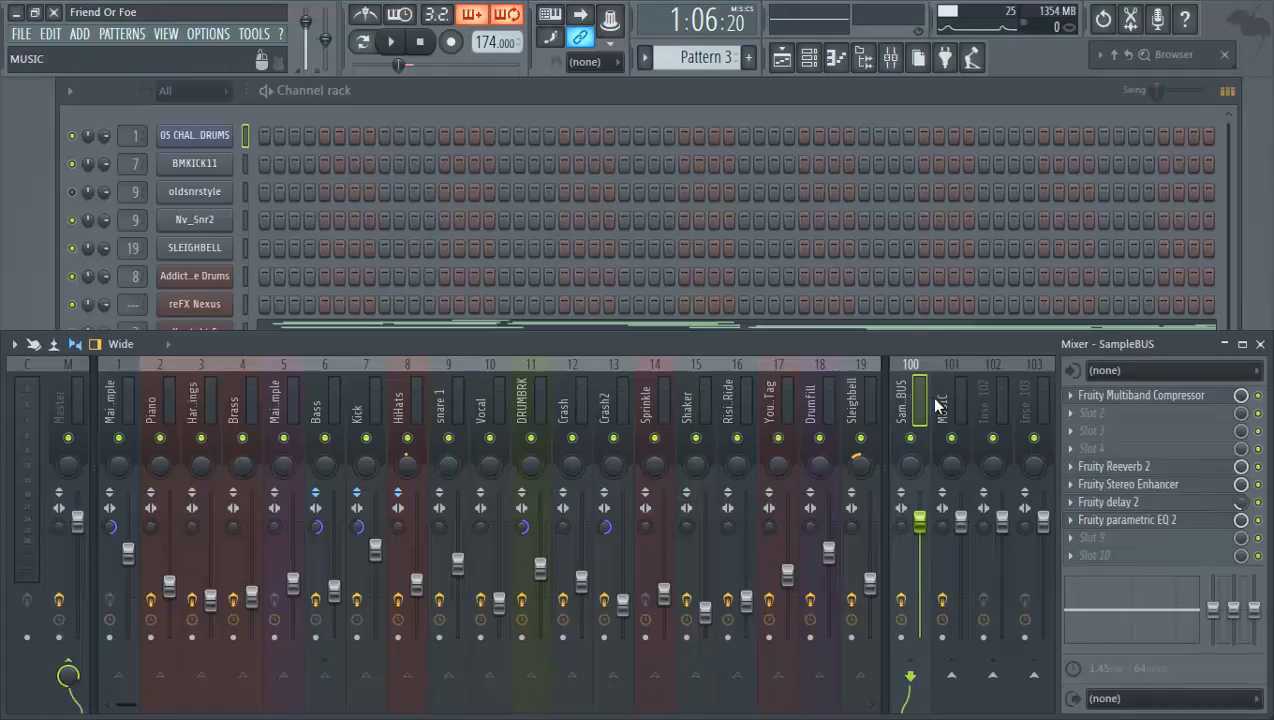
{"action": "left_click", "coordinate": [942, 400]}
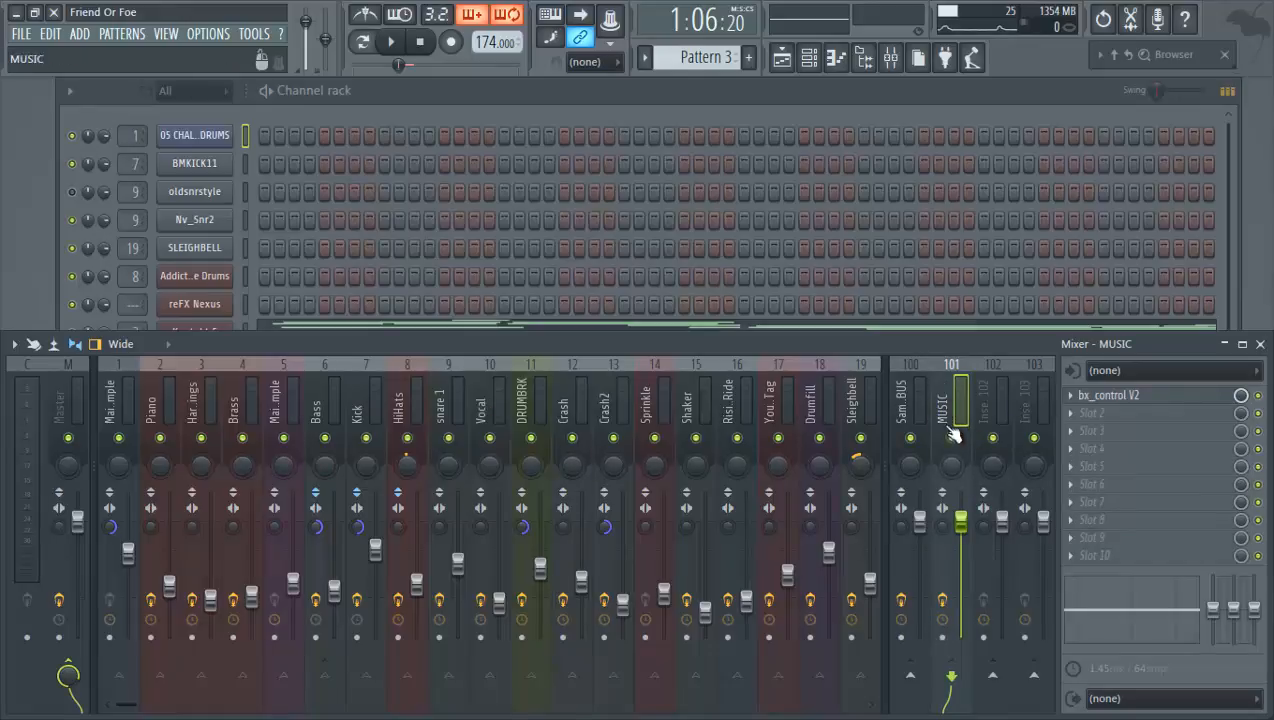
{"action": "left_click", "coordinate": [1190, 400]}
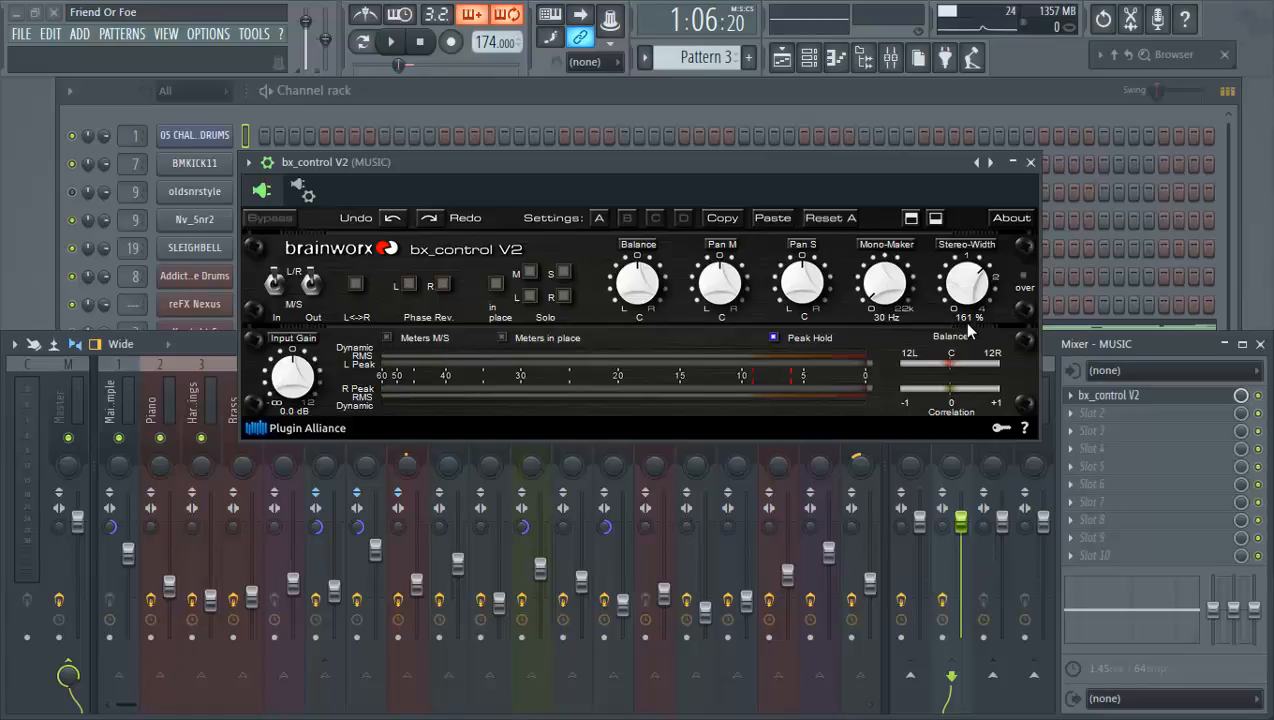
{"action": "left_click_drag", "start_coordinate": [931, 166], "coordinate": [907, 74]}
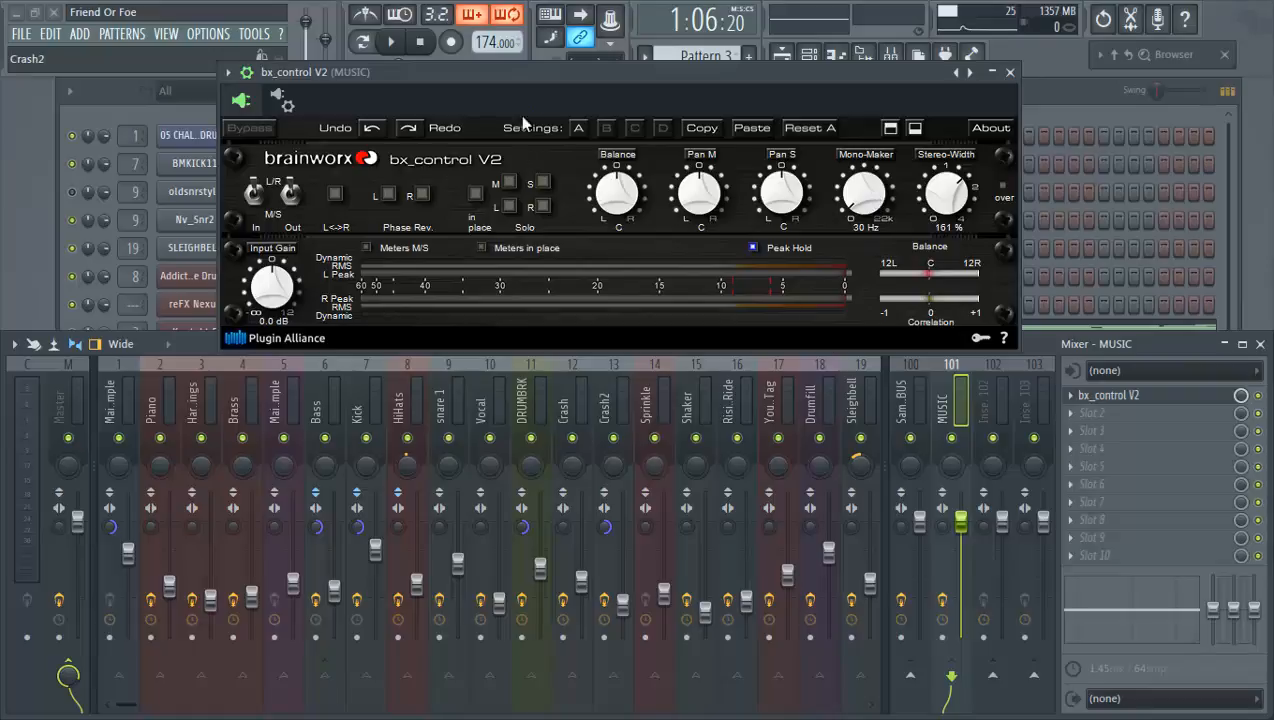
- Open the L2 Stereo limiter on the Master track, clear away the bx_control V2 window and reposition the limiter for viewing
{"action": "left_click", "coordinate": [78, 412]}
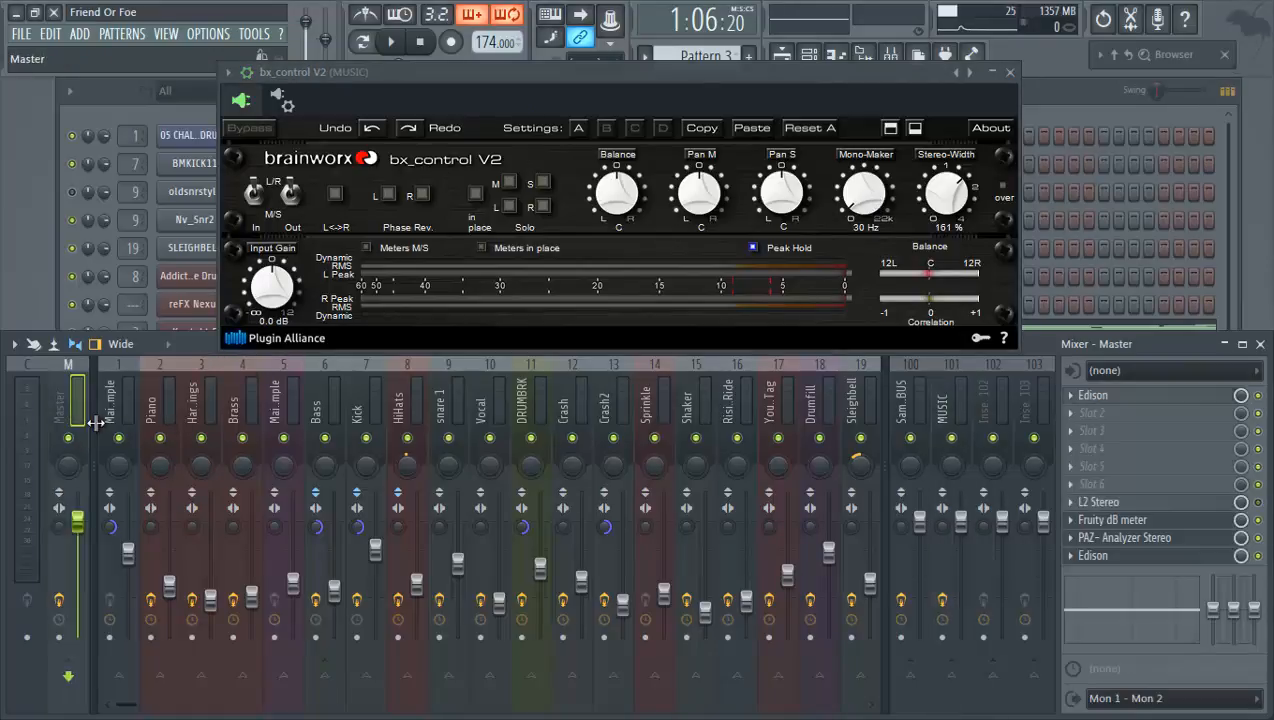
{"action": "left_click", "coordinate": [1141, 503]}
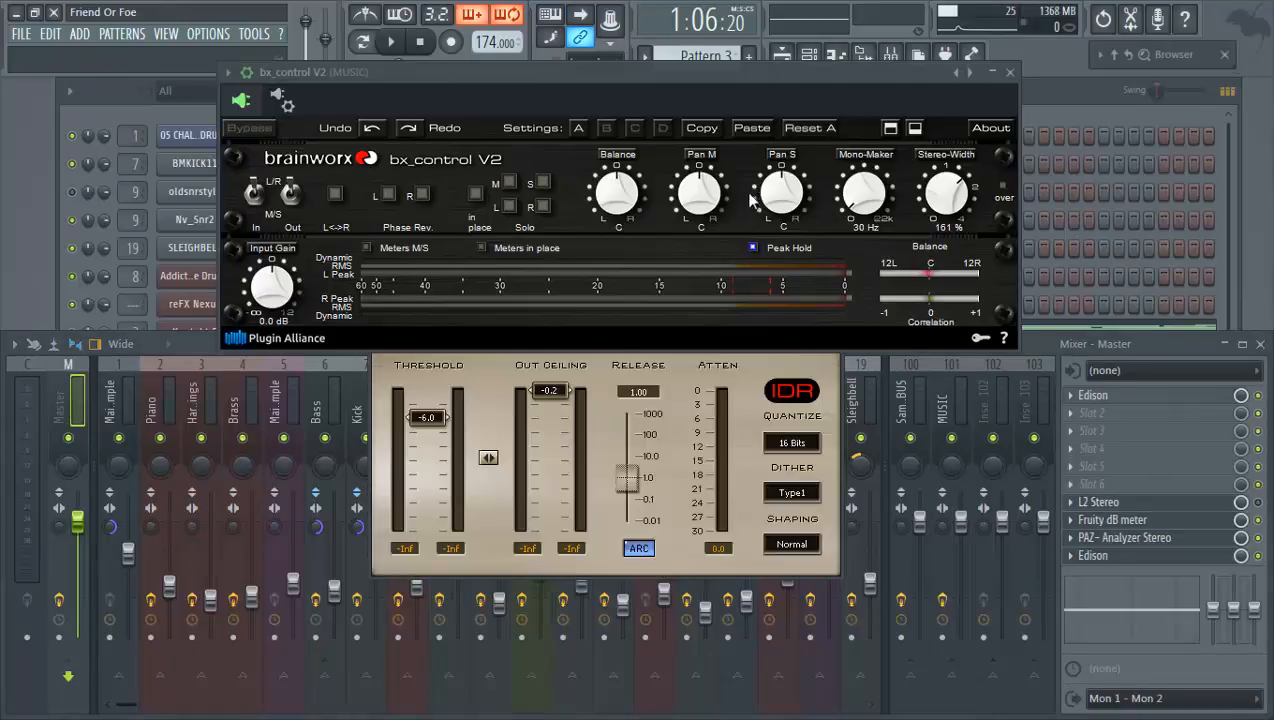
{"action": "left_click_drag", "start_coordinate": [717, 72], "coordinate": [0, 182]}
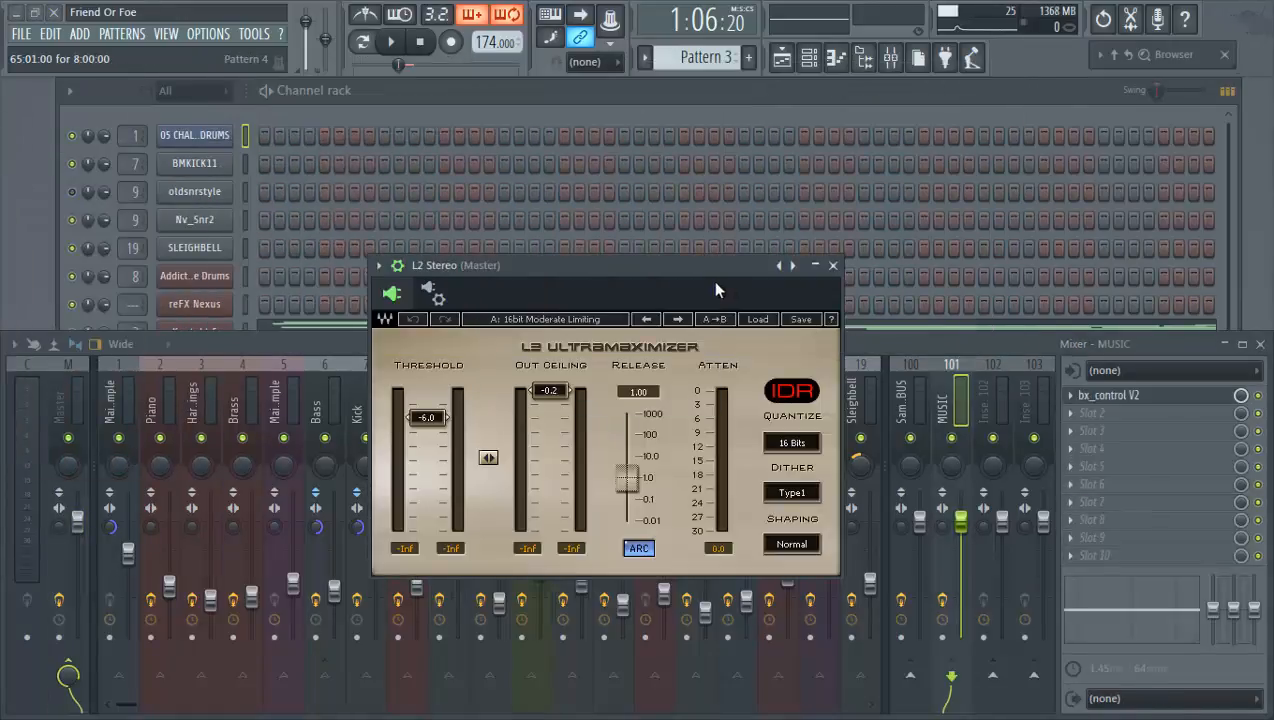
{"action": "left_click_drag", "start_coordinate": [714, 278], "coordinate": [802, 256]}
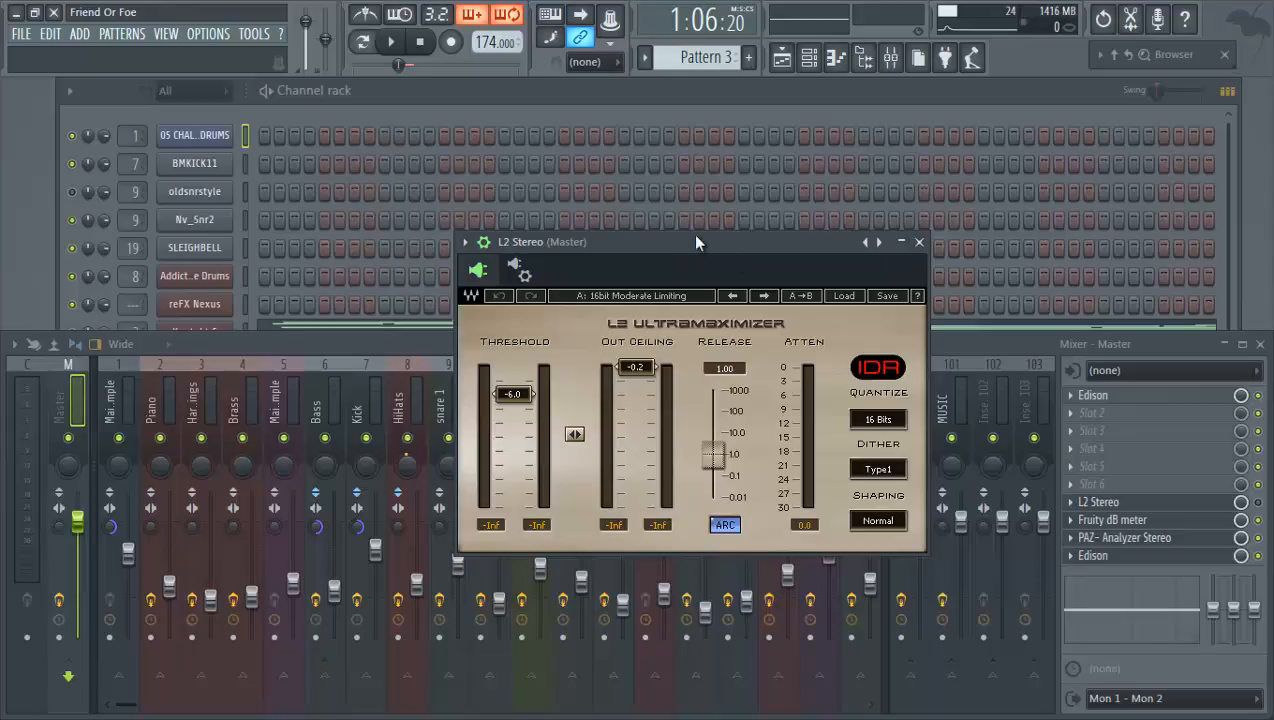
{"action": "left_click_drag", "start_coordinate": [697, 242], "coordinate": [720, 212]}
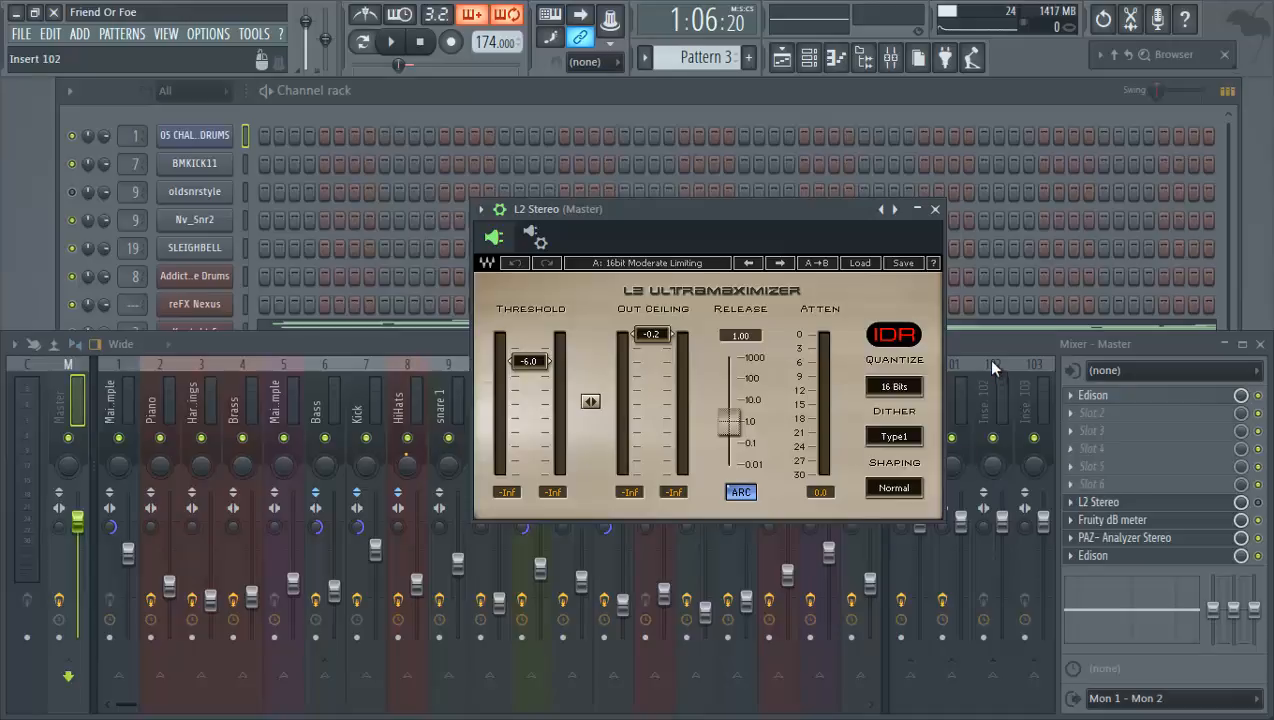
- Play the song with the Master's L2 Stereo limiter enabled and watch its threshold, output and attenuation meters
{"action": "left_click", "coordinate": [1019, 348]}
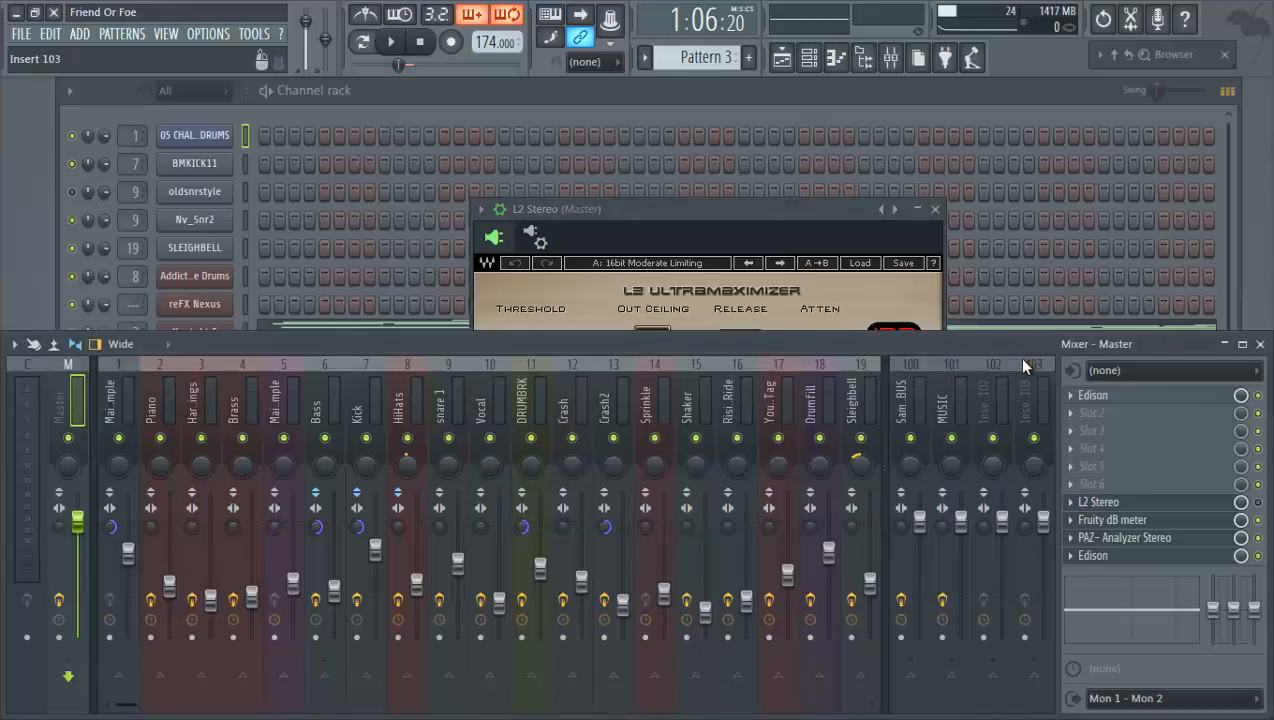
{"action": "key", "text": "space"}
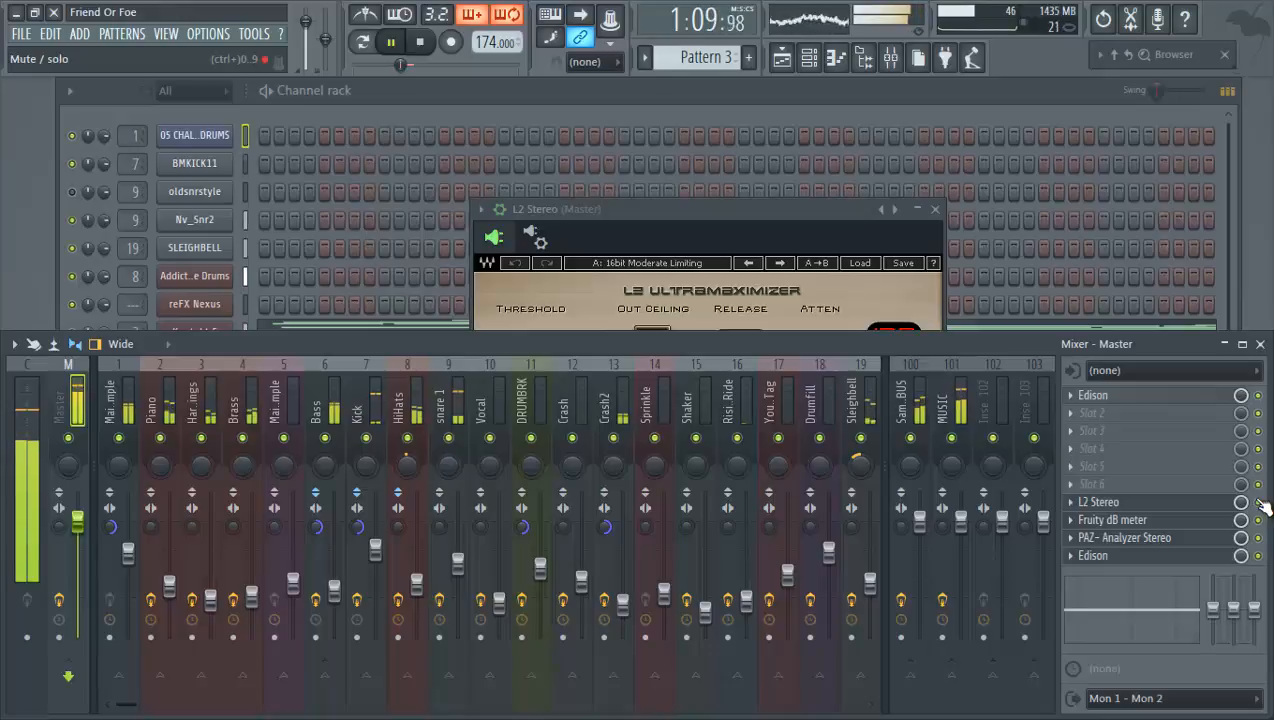
{"action": "left_click", "coordinate": [801, 203]}
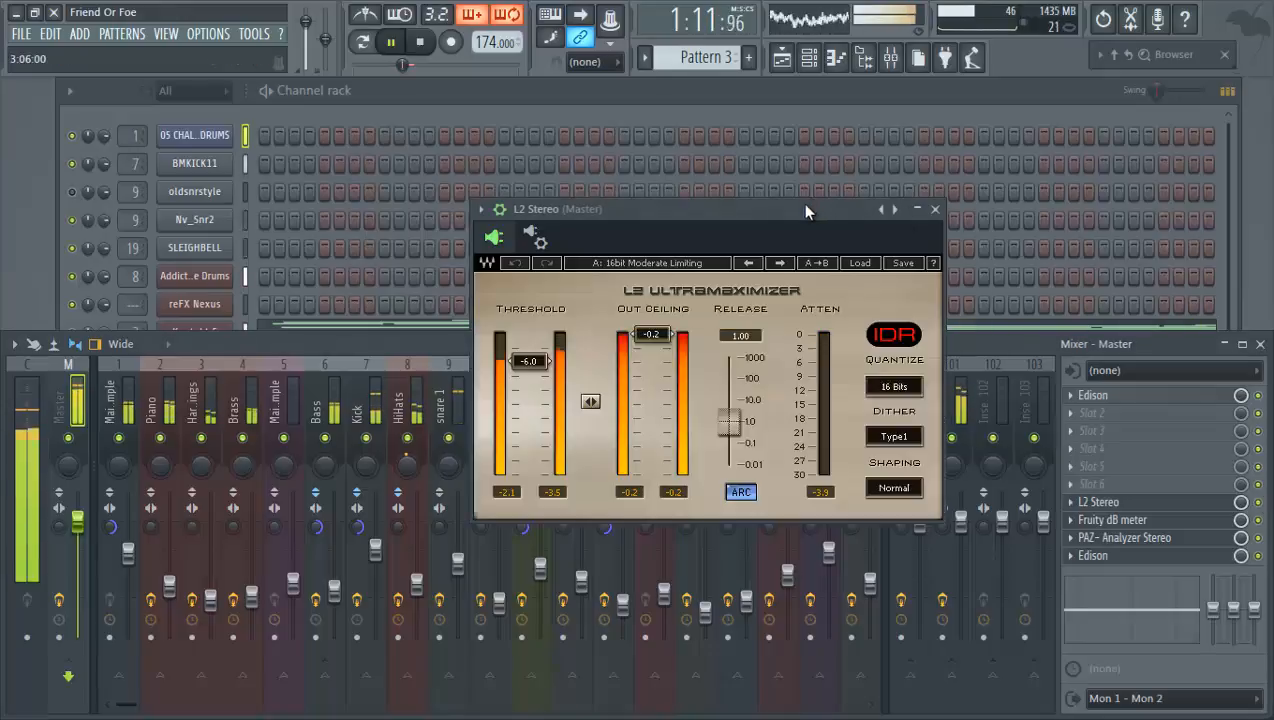
{"action": "left_click_drag", "start_coordinate": [764, 218], "coordinate": [723, 199]}
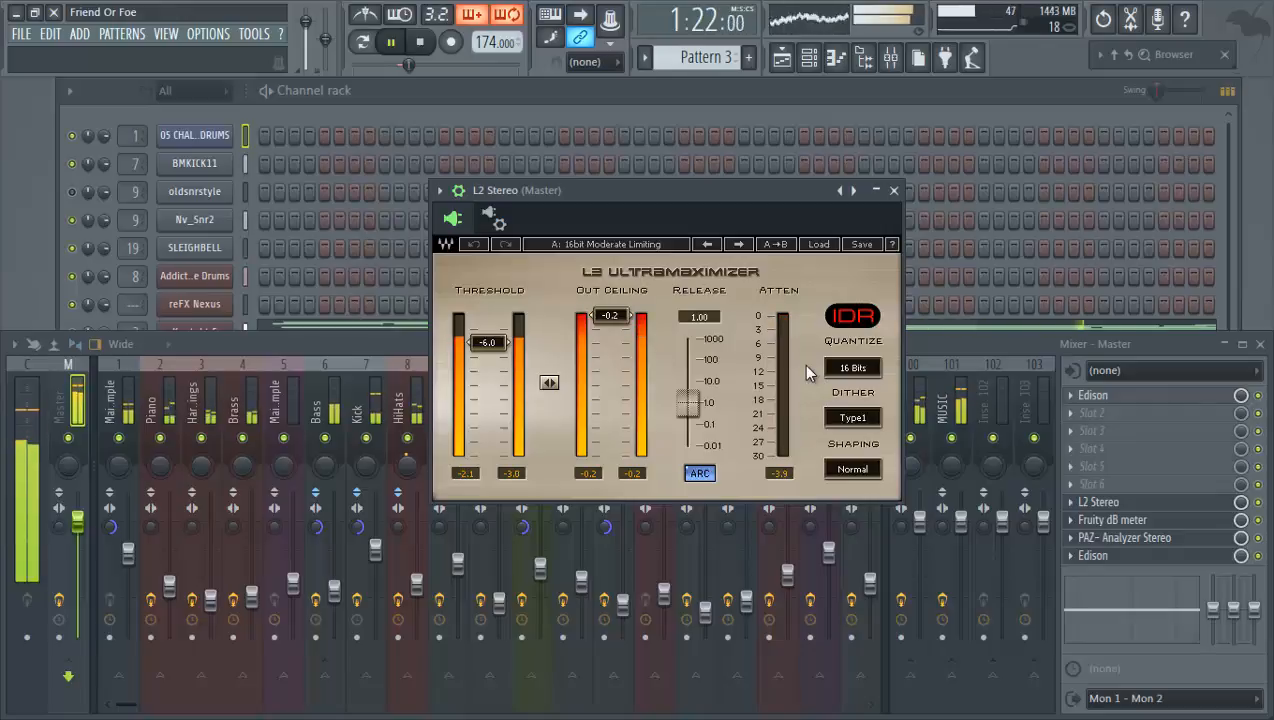
{"action": "key", "text": "space"}
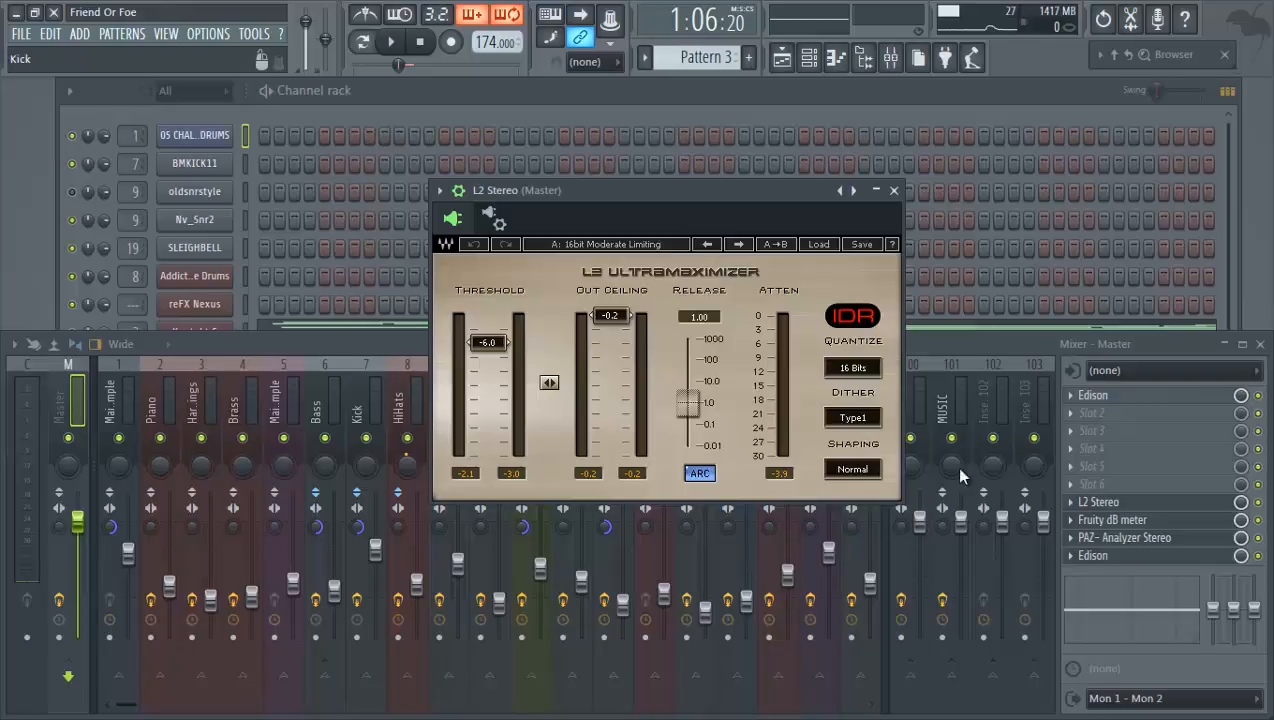
- Disable the L2 Stereo limiter on the Master track and replay the section without limiting for comparison
{"action": "left_click", "coordinate": [1262, 508]}
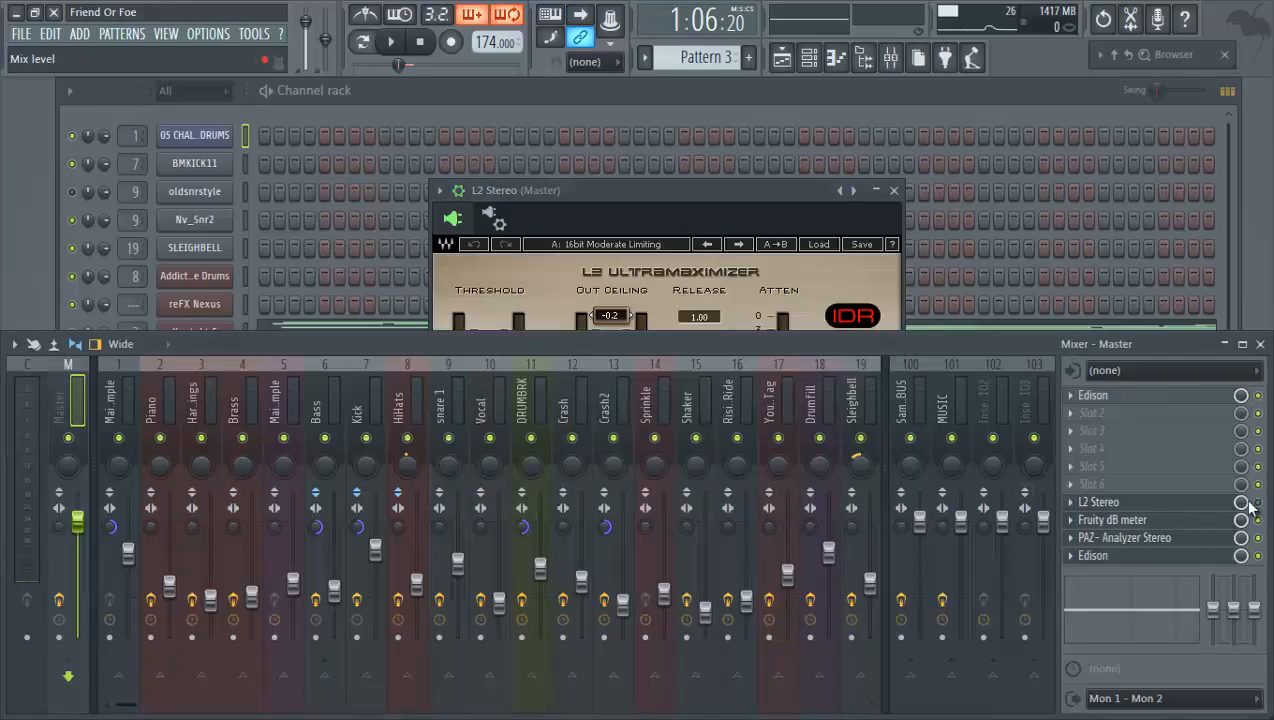
{"action": "key", "text": "space"}
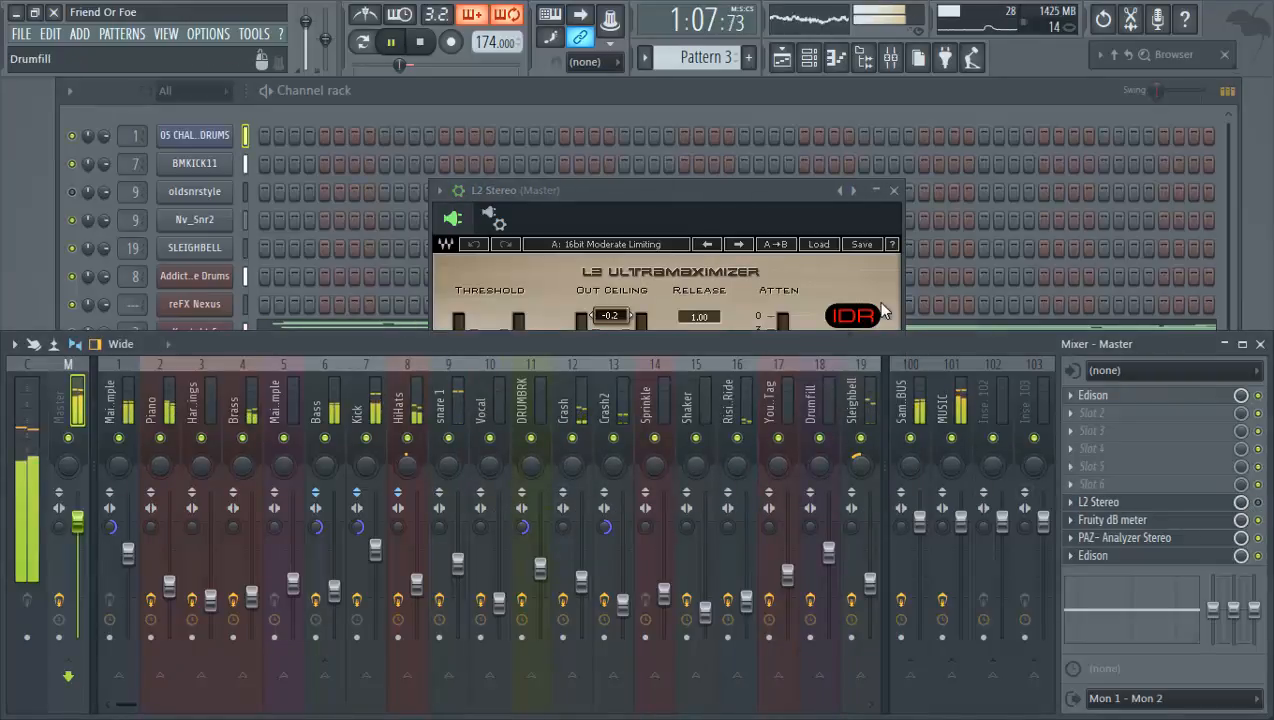
{"action": "key", "text": "space"}
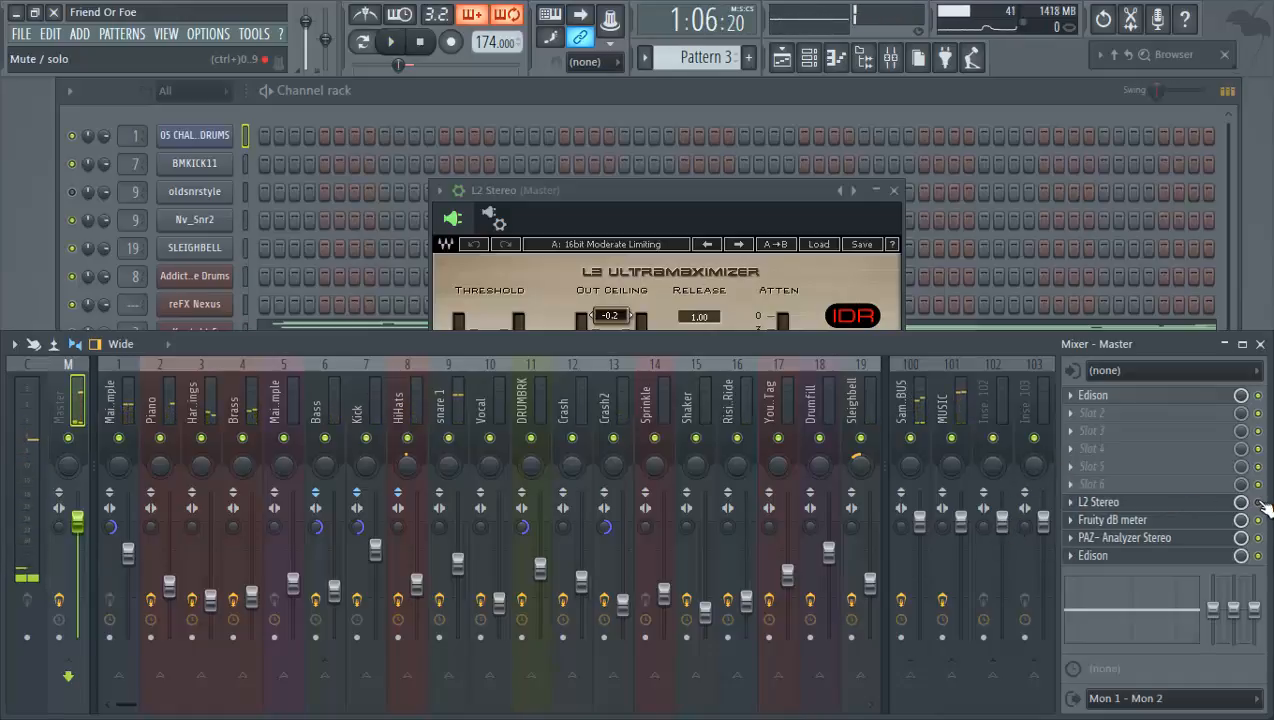
- Play the section again while watching the Master and track level meters, and stop playback
{"action": "key", "text": "space"}
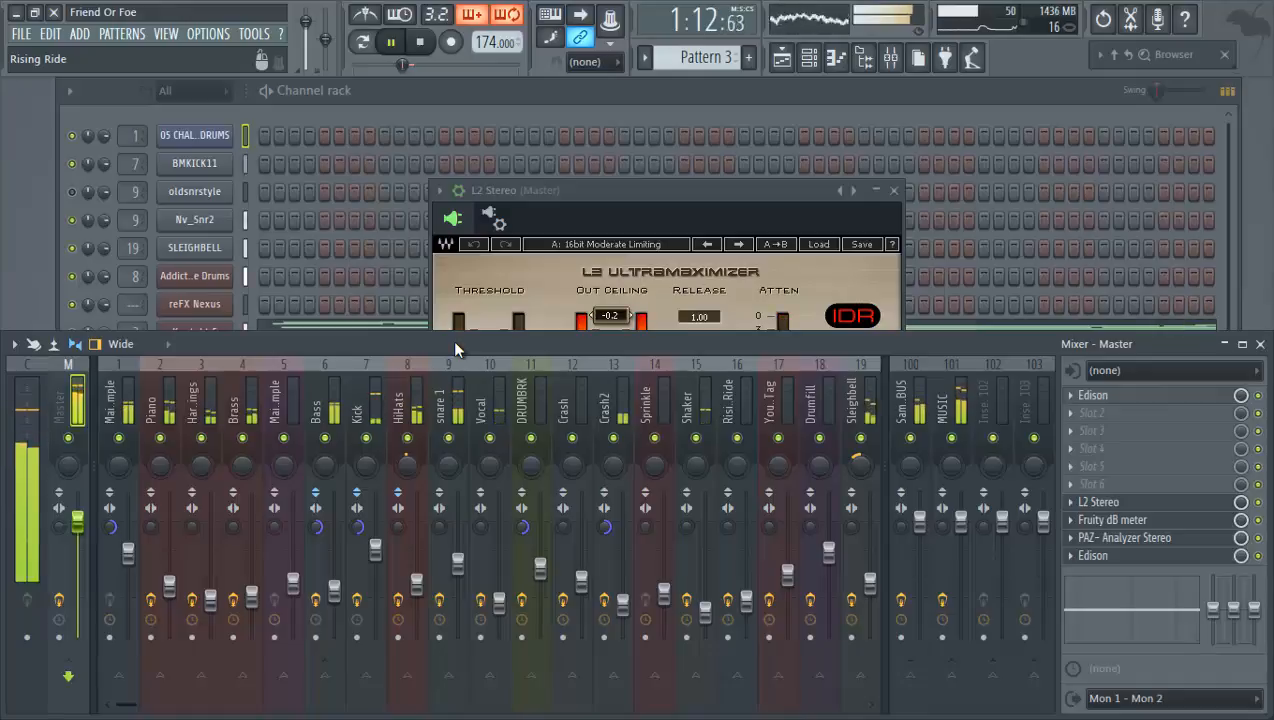
{"action": "key", "text": "space"}
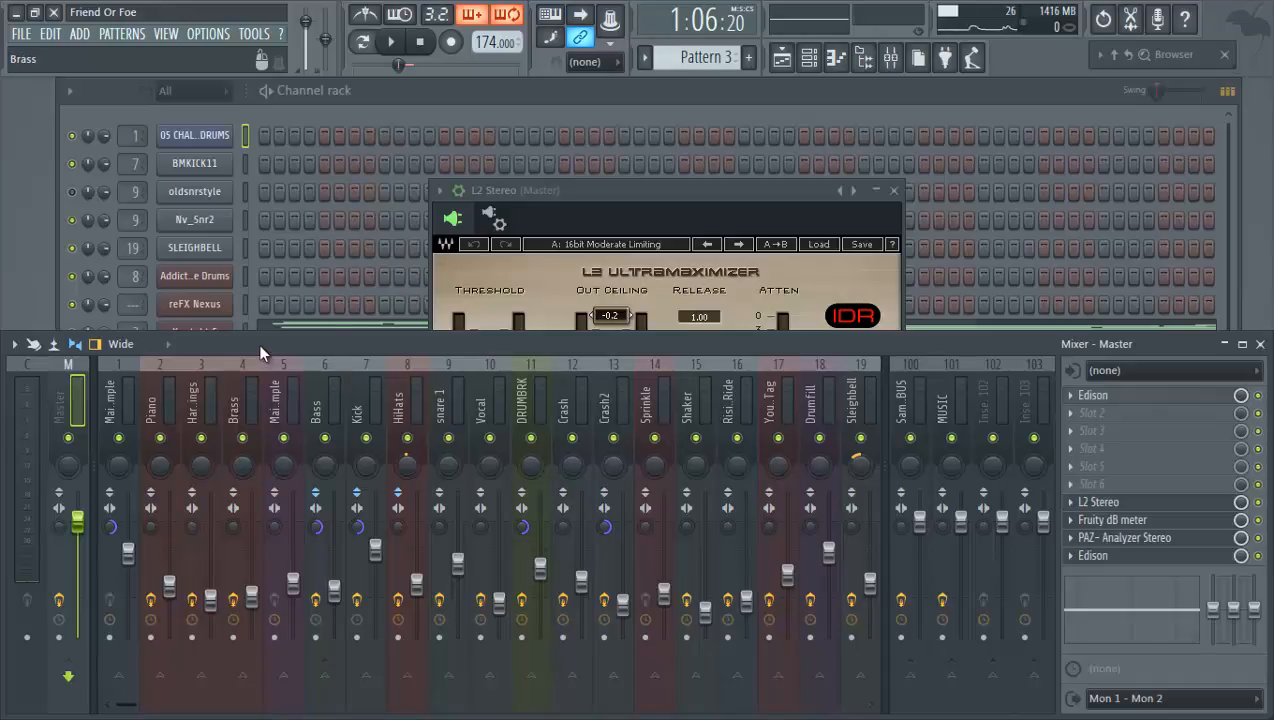
- Examine the effect chains and routing of the Piano, HiHats, snare 1 and Vocal mixer tracks
{"action": "left_click", "coordinate": [158, 402]}
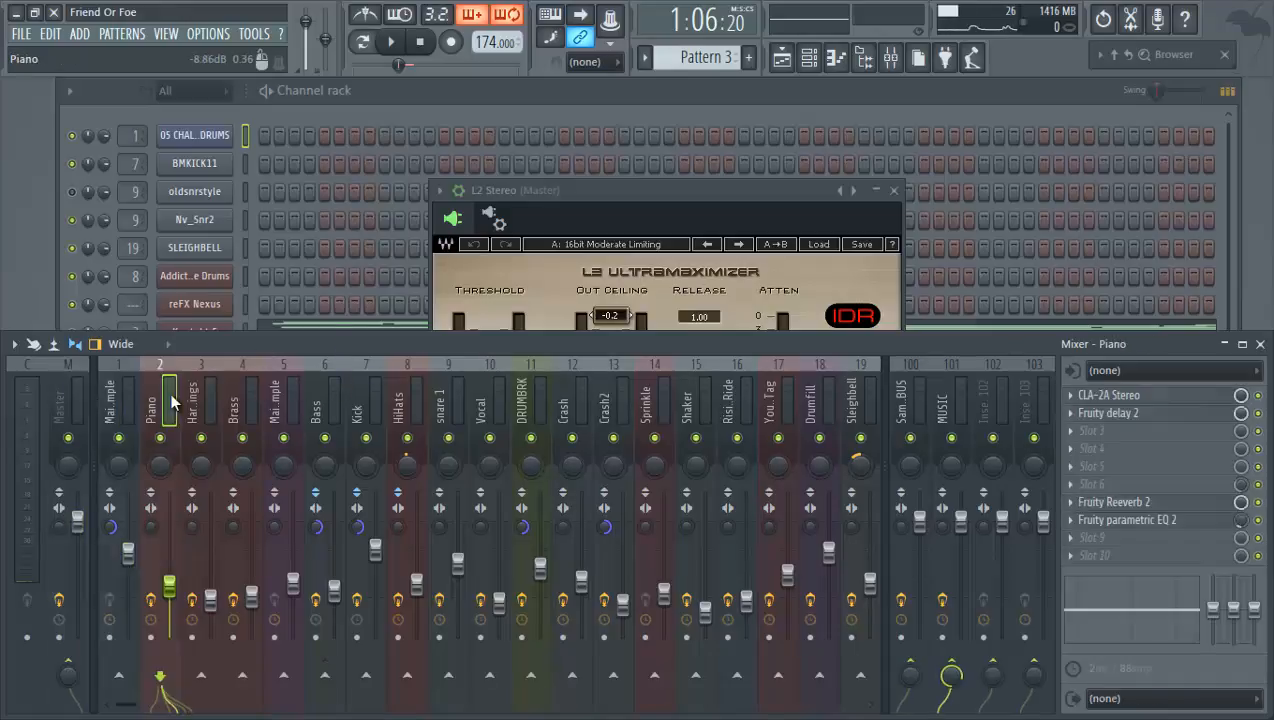
{"action": "left_click", "coordinate": [395, 401]}
{"action": "left_click", "coordinate": [440, 404]}
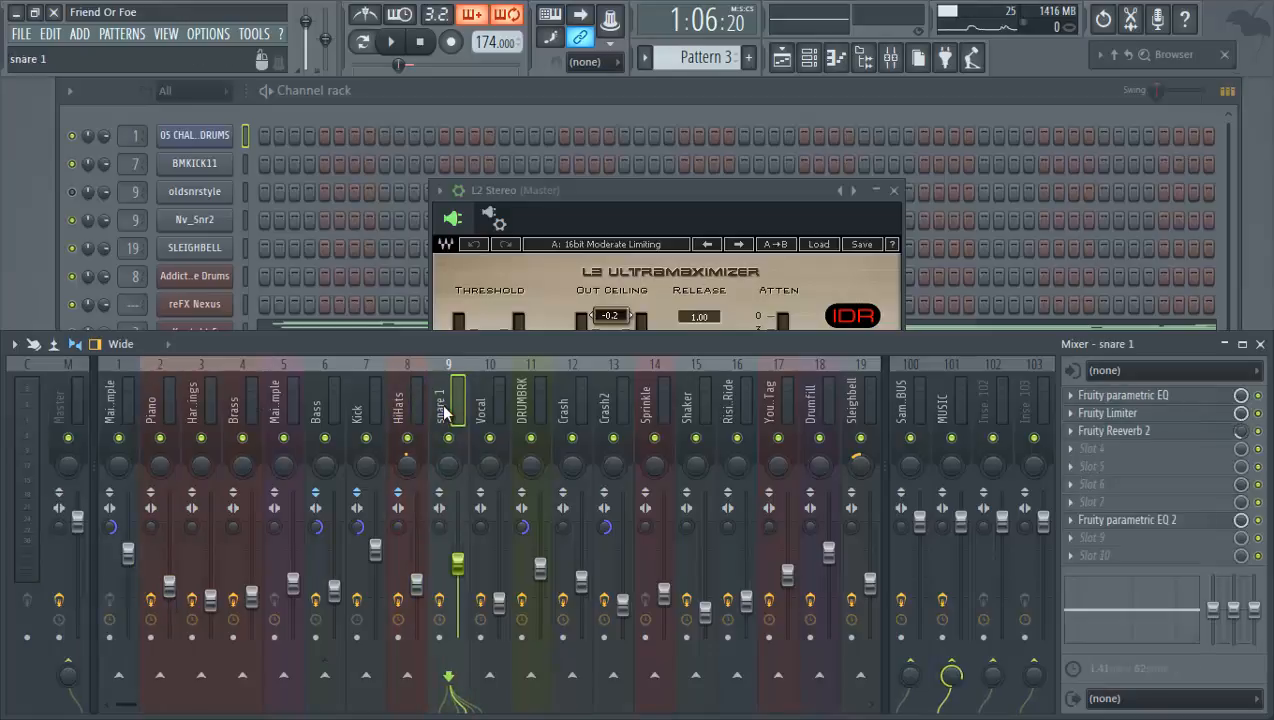
{"action": "left_click", "coordinate": [490, 405]}
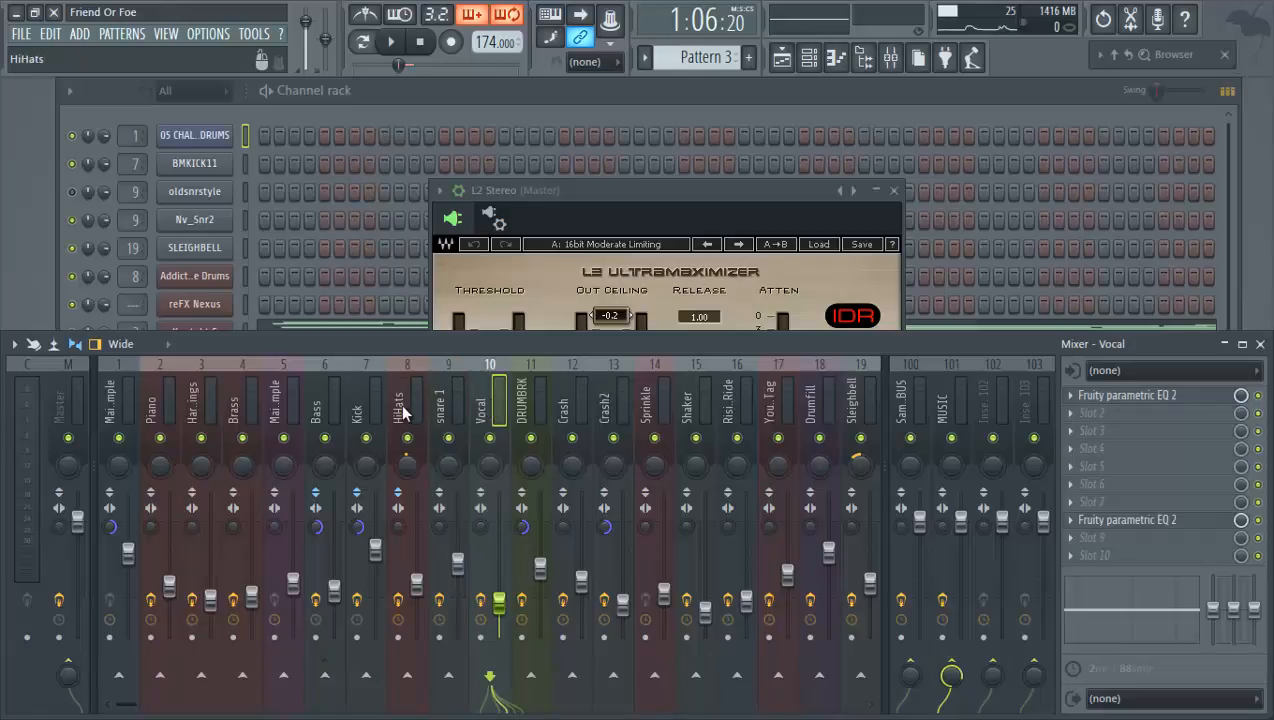
- Compare the Master's effect chain with those of the Piano, Harp Strings, both Main Sample and Crash2 tracks
{"action": "left_click", "coordinate": [59, 397]}
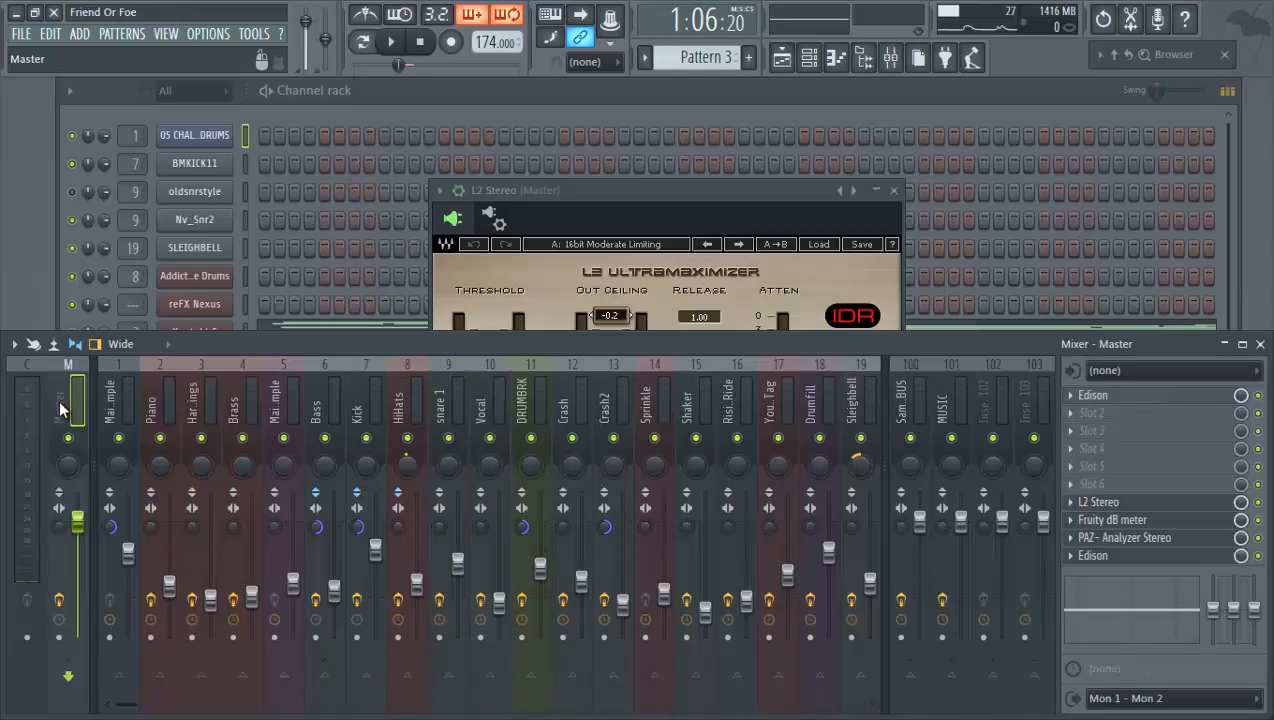
{"action": "left_click", "coordinate": [108, 410]}
{"action": "left_click", "coordinate": [168, 396]}
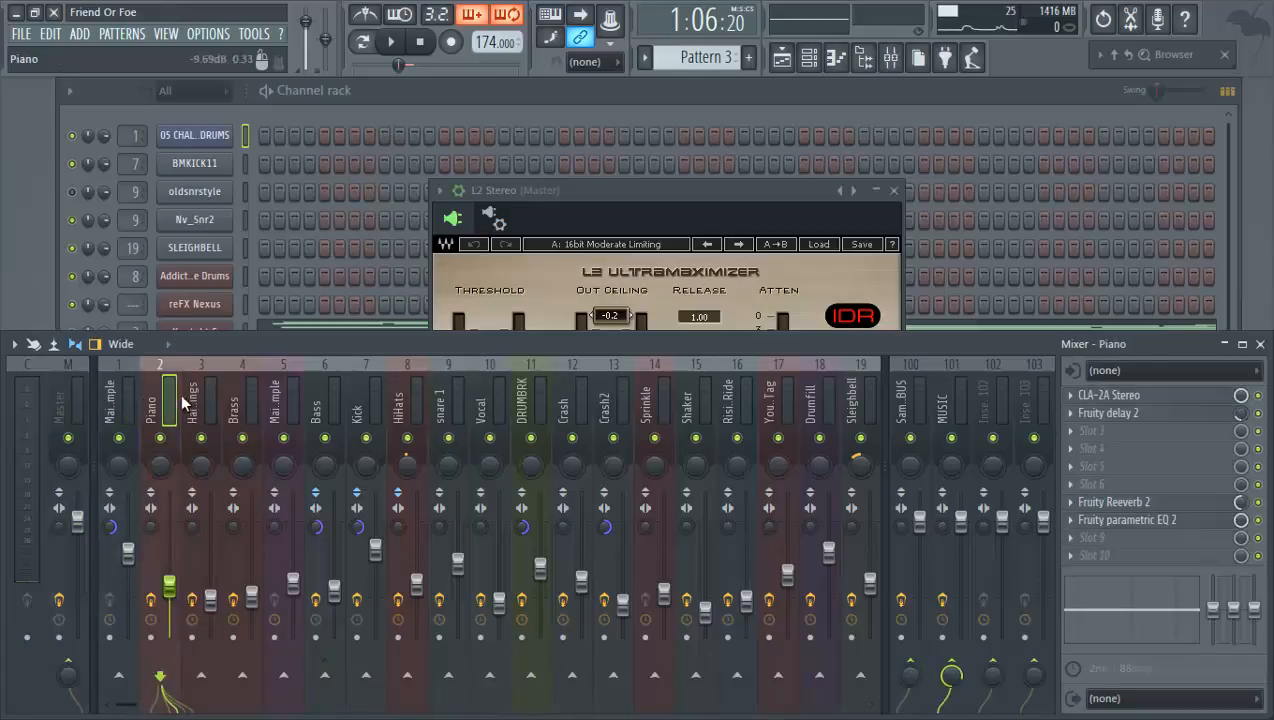
{"action": "left_click", "coordinate": [198, 393]}
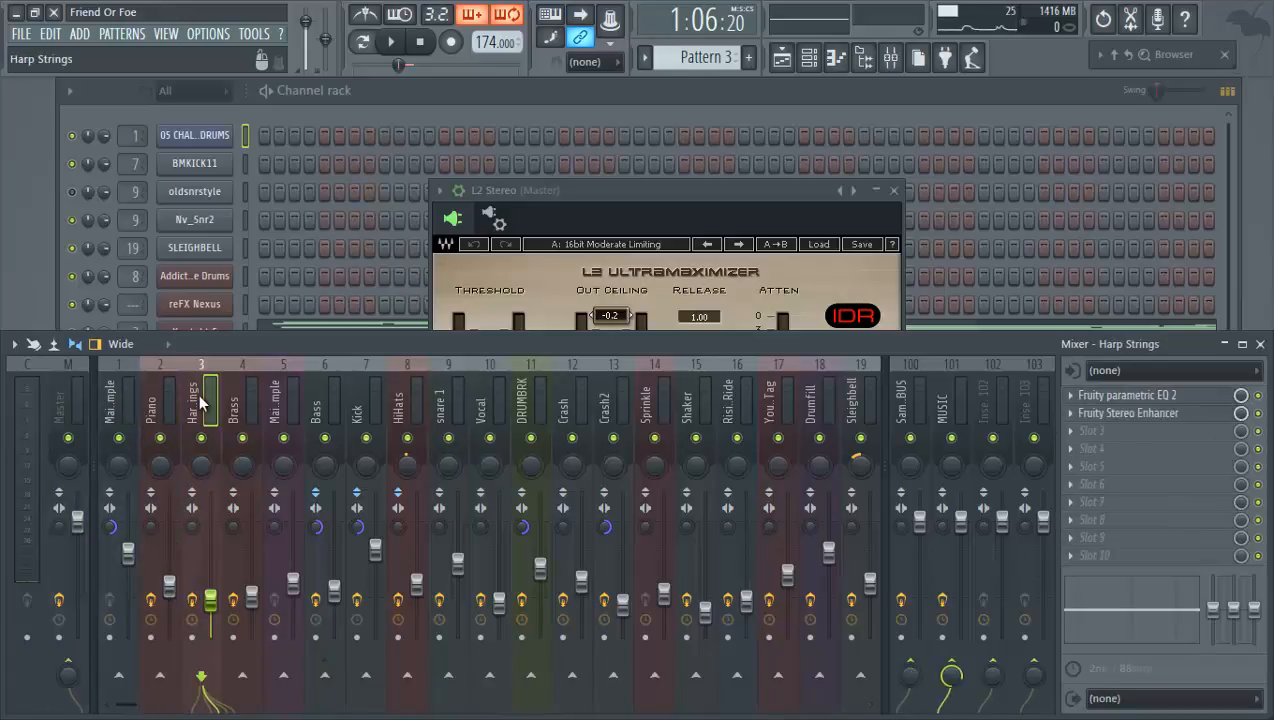
{"action": "left_click", "coordinate": [277, 410]}
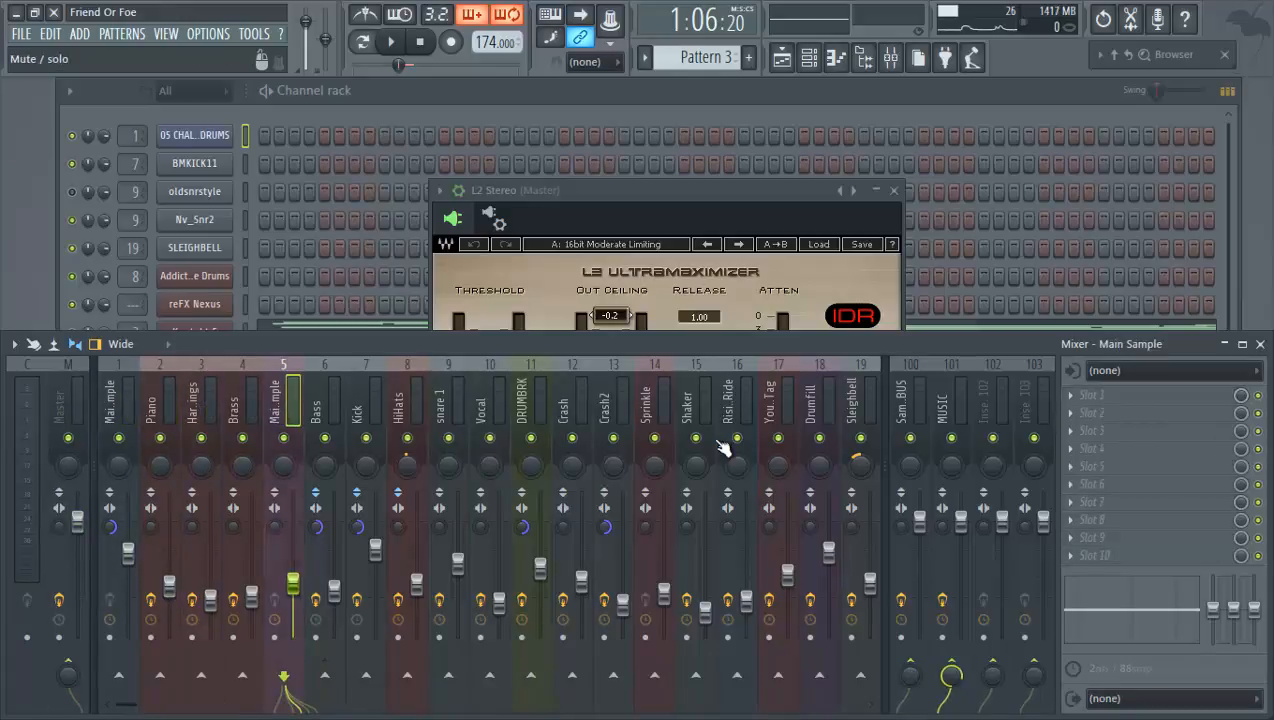
{"action": "left_click", "coordinate": [598, 400]}
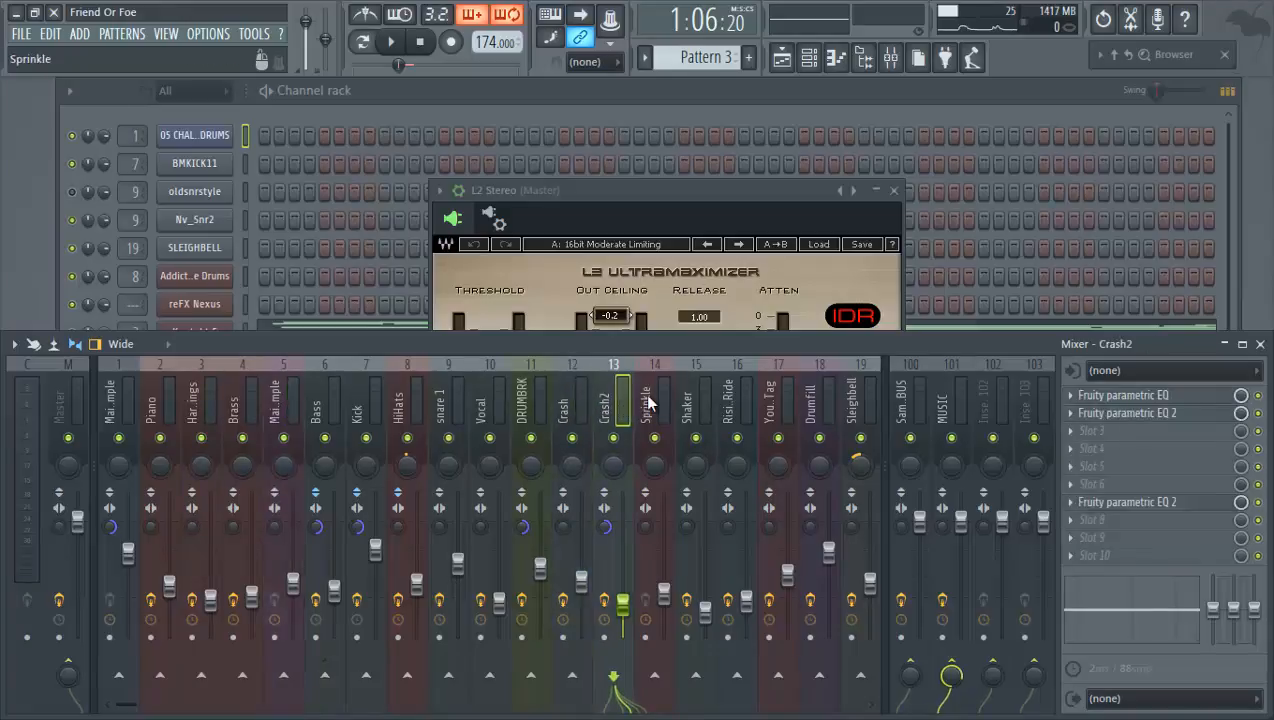